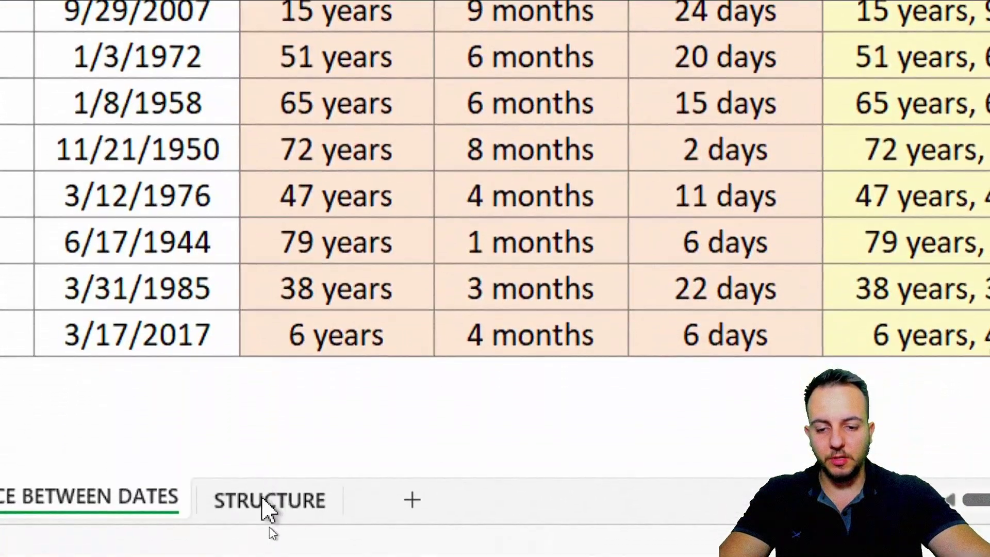
- Try starting SUM and AVERAGE formulas in empty cell I4 of the STRUCTURE sheet to check their function suggestions
left_click(266, 501)
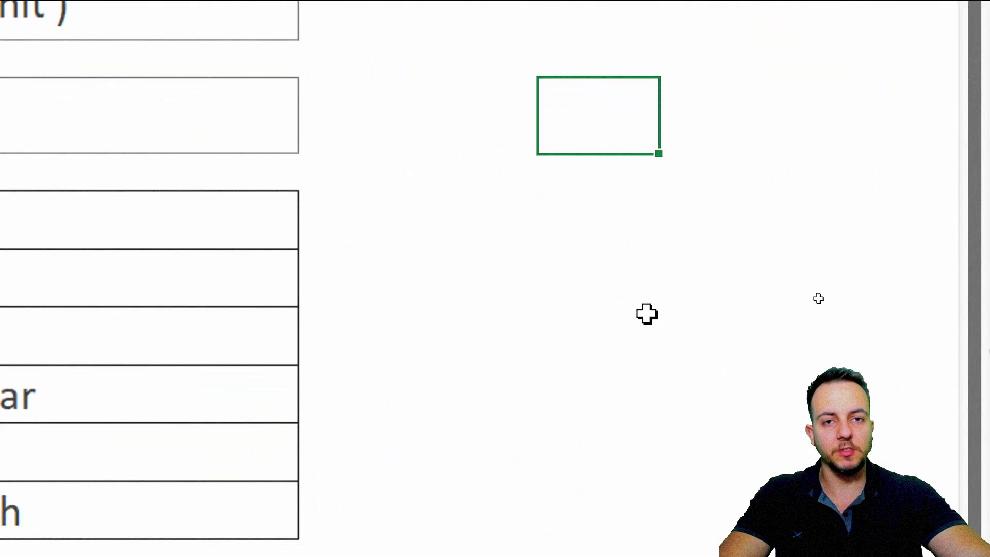
type("=SUM")
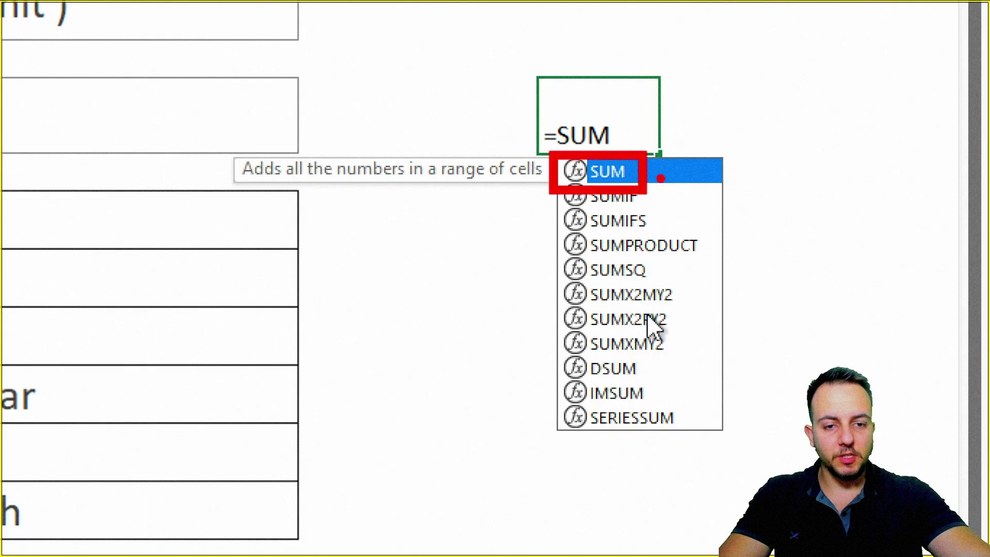
key("BackSpace")
key("BackSpace")
key("BackSpace")
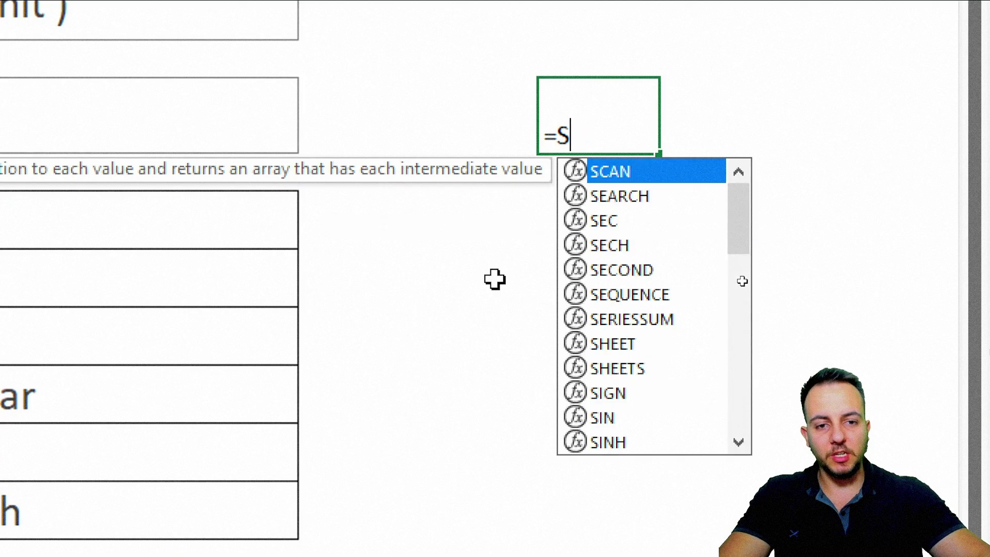
type("AVER")
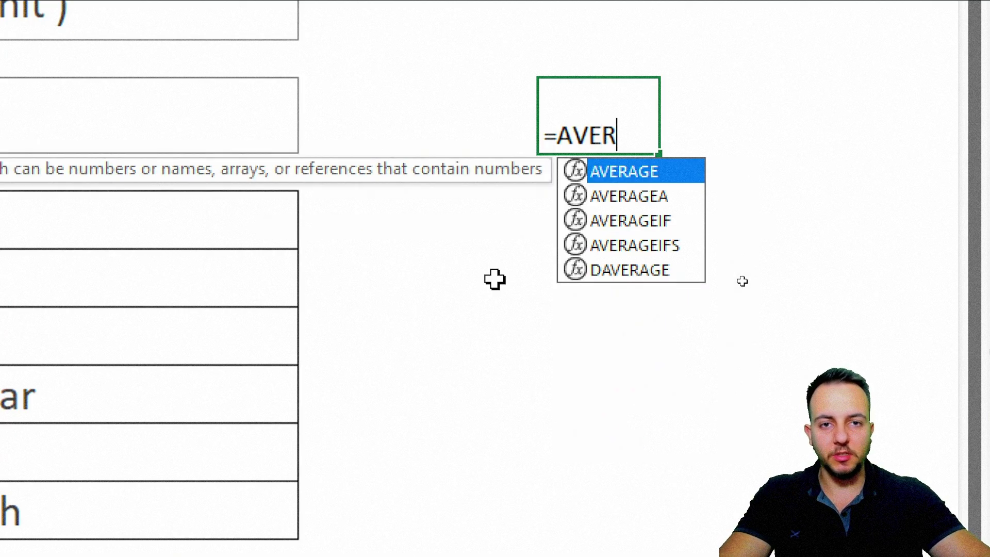
key("BackSpace")
key("BackSpace")
key("BackSpace")
key("BackSpace")
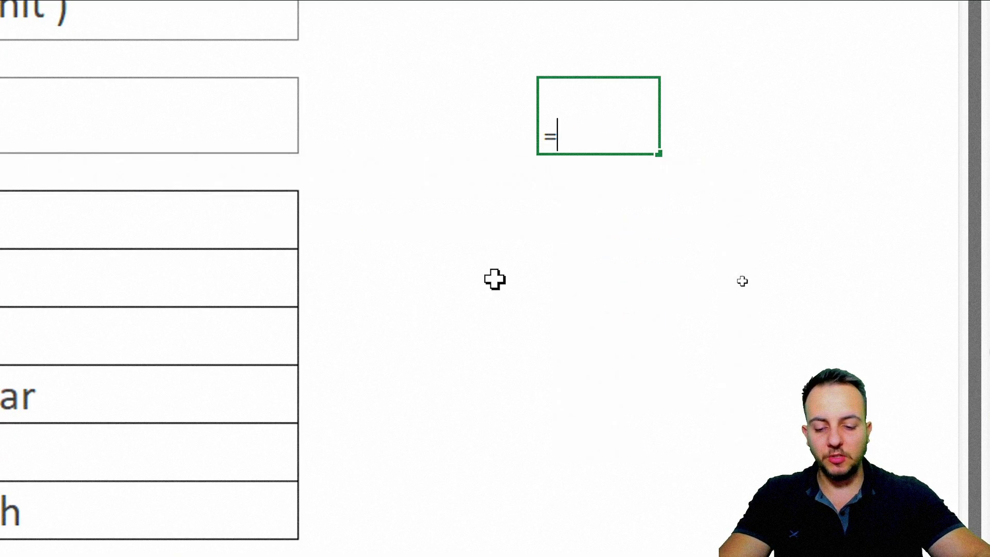
- Try starting a DATEDIF formula in cell I4 to check whether function suggestions and argument hints are offered
type("DATED")
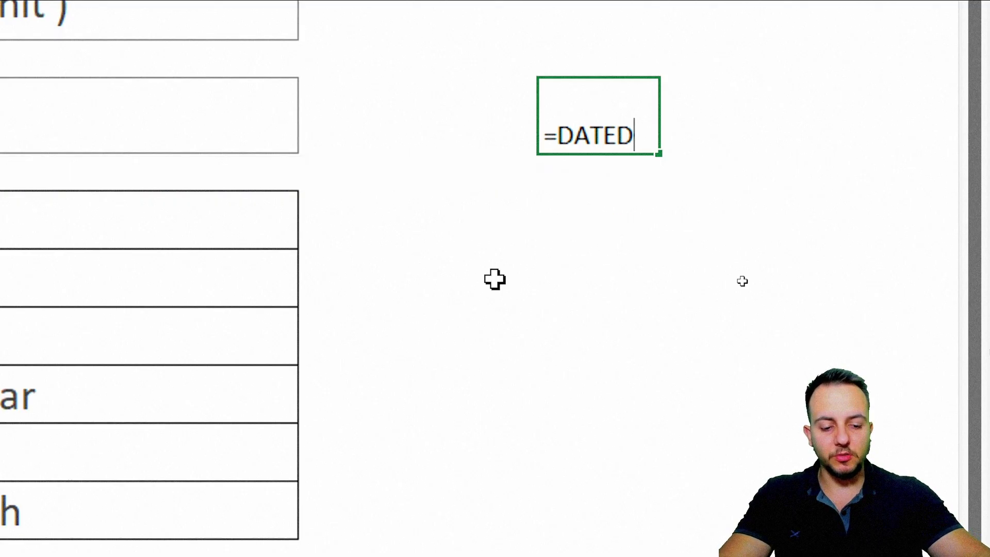
key("BackSpace")
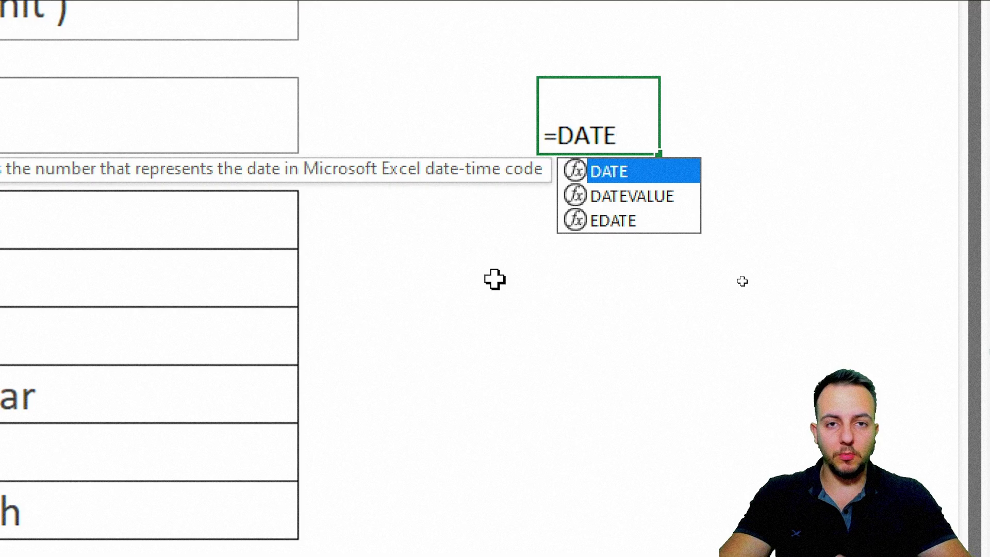
type("DIF")
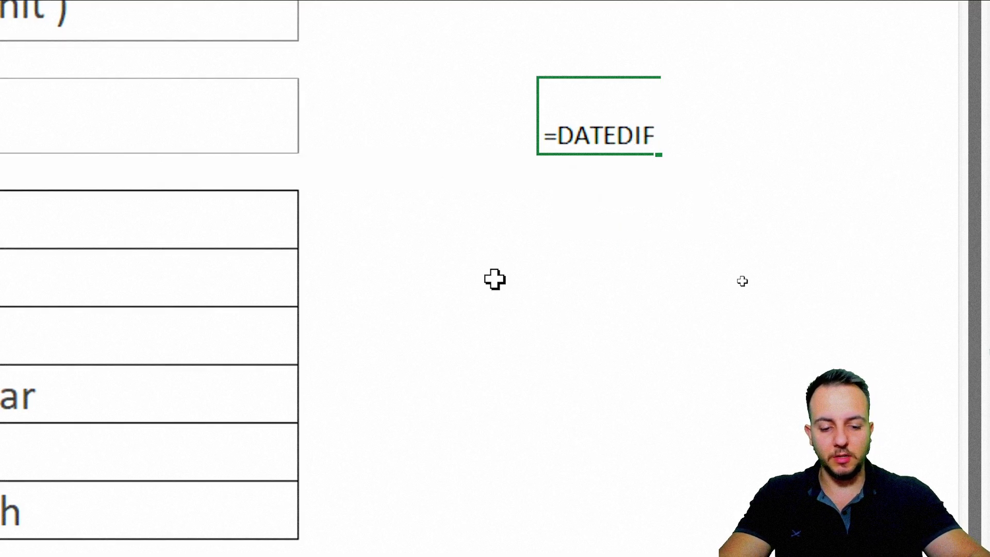
type("(")
left_click_drag(598, 203, 530, 301)
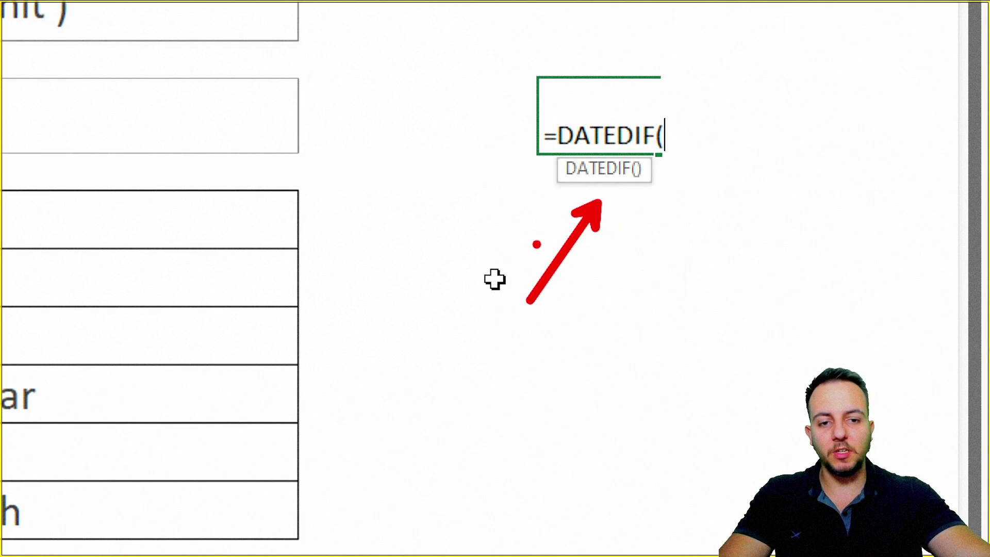
left_click_drag(536, 149, 690, 201)
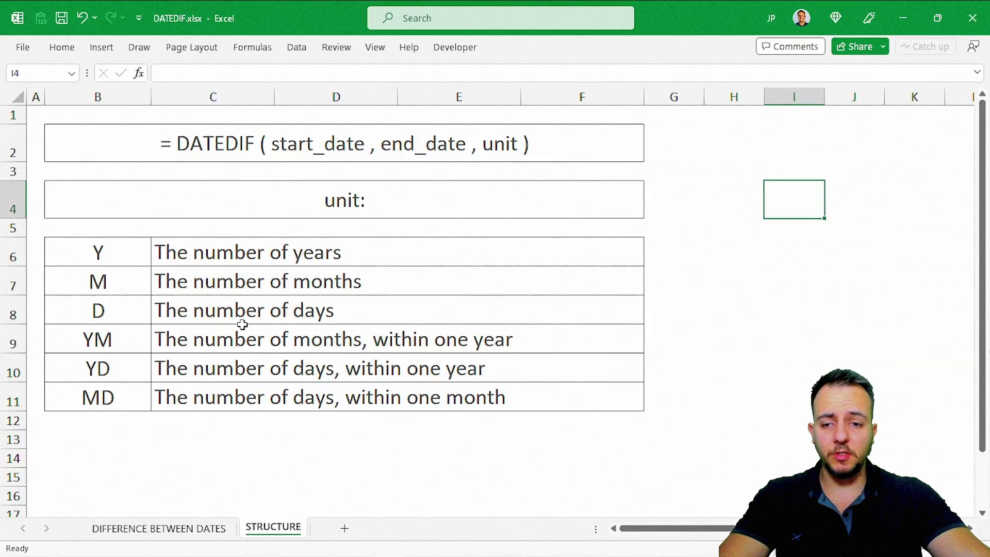
- Open the DIFFERENCE BETWEEN DATES sheet and examine its YEARS, MONTHS, DAYS and NAME columns
left_click(142, 528)
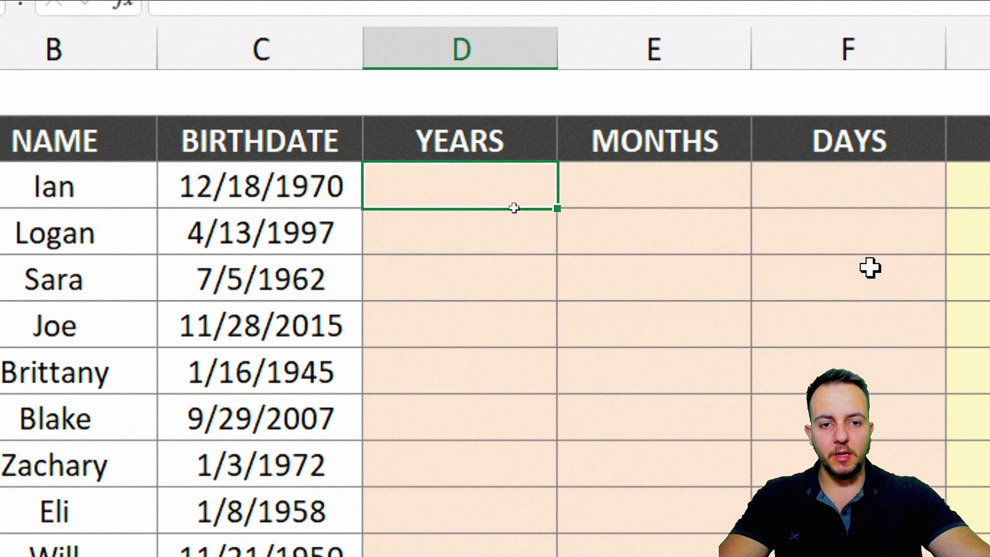
left_click(469, 57)
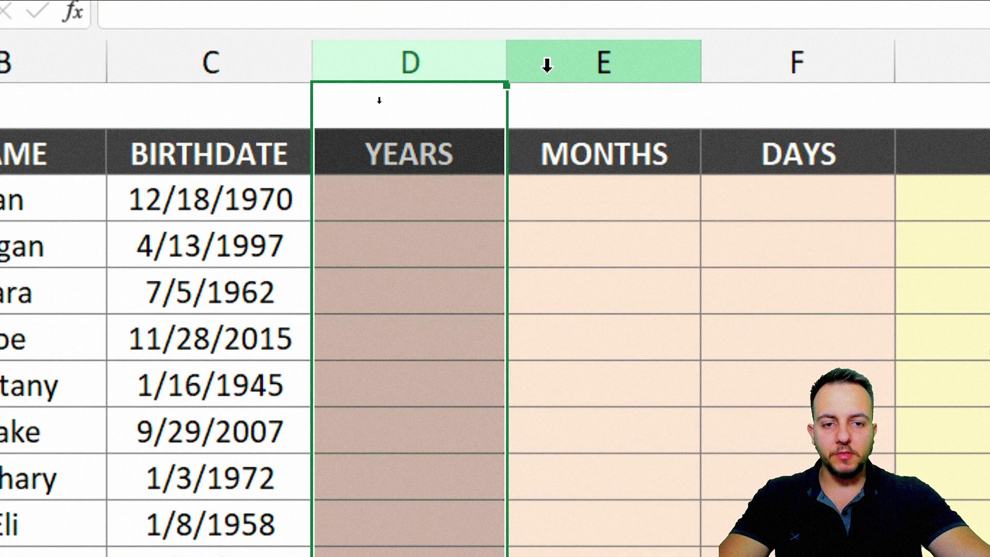
left_click(546, 49)
left_click(785, 51)
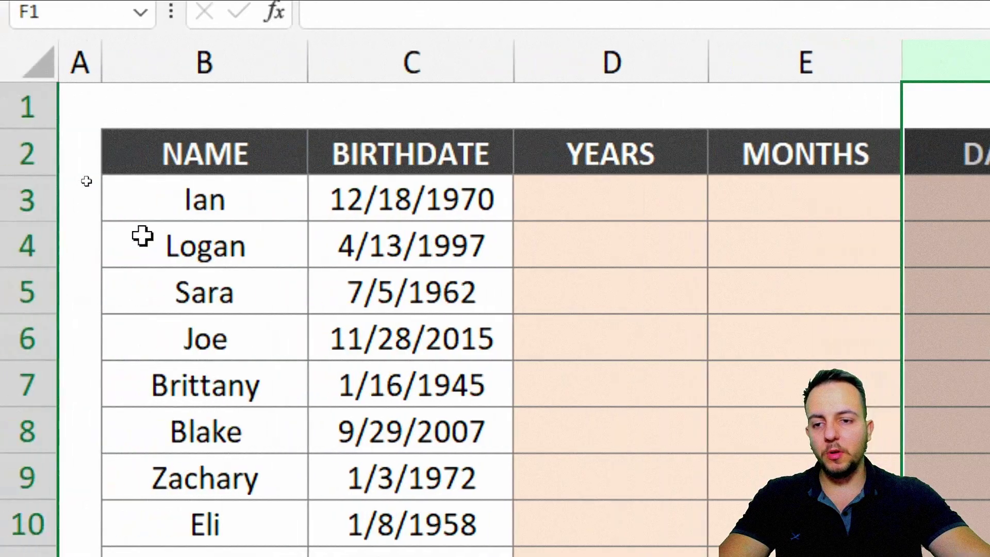
left_click(226, 292)
left_click(227, 200)
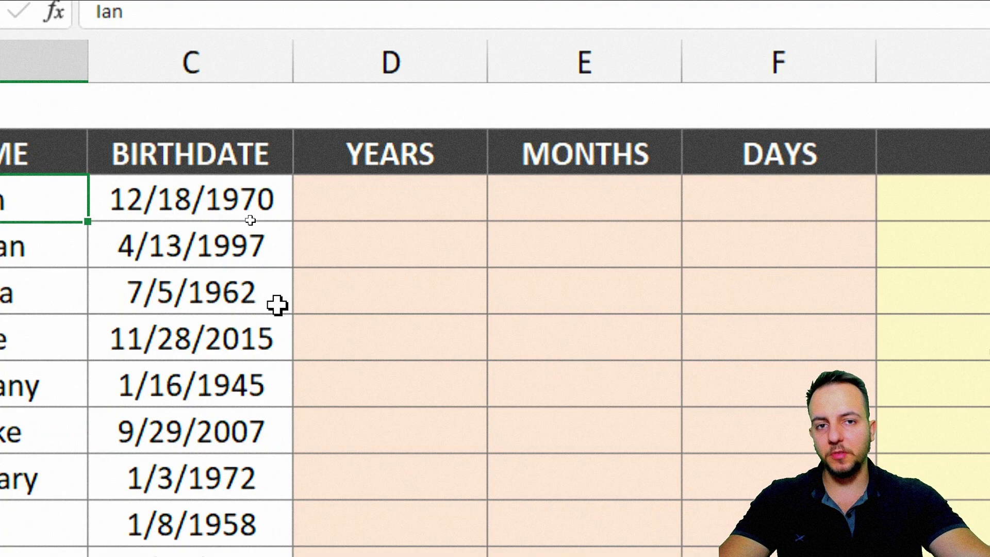
left_click(373, 203)
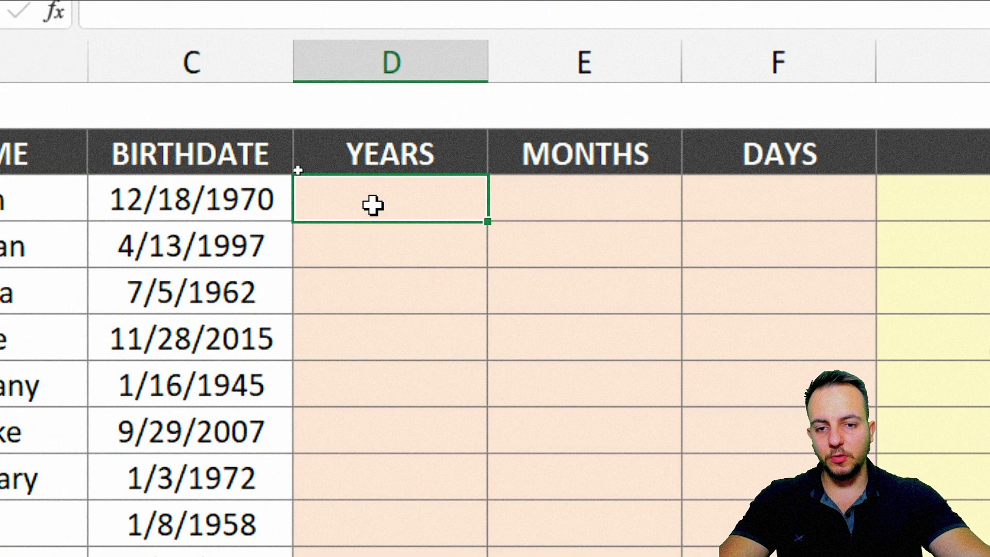
type("=")
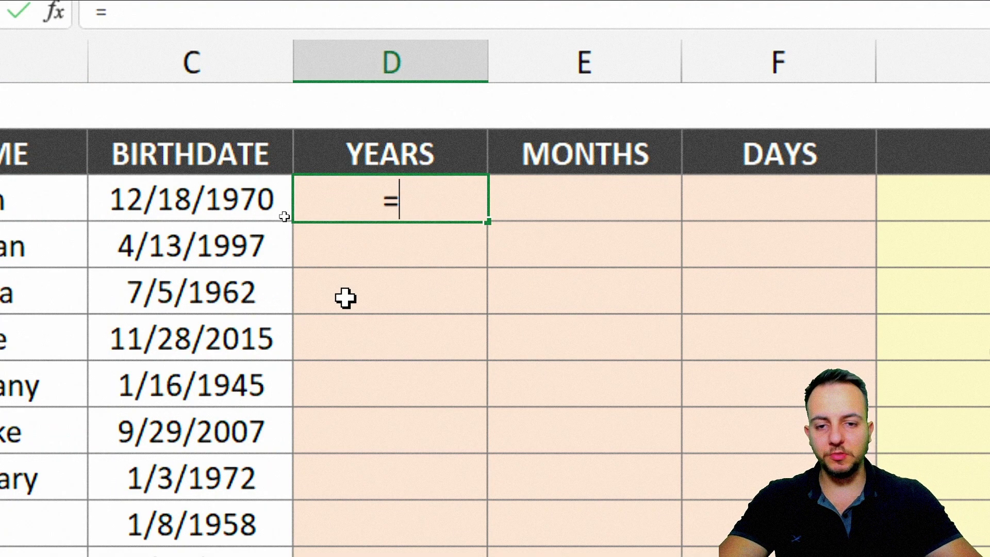
type("DATEDIF")
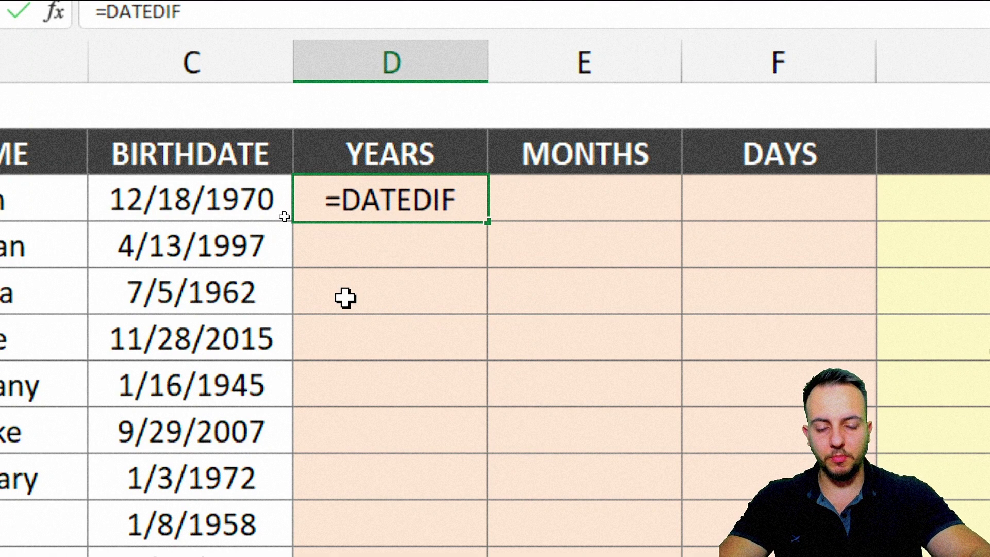
type("(")
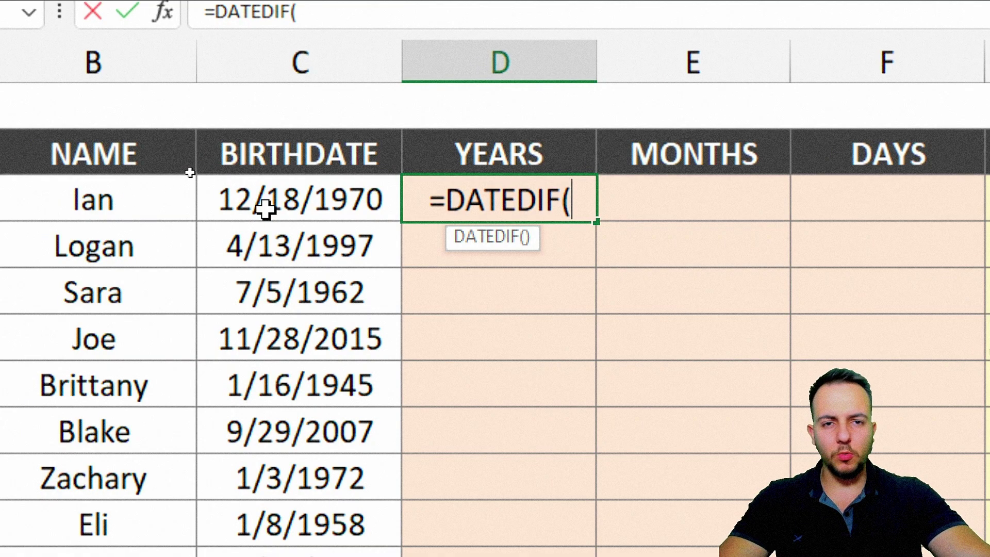
left_click(297, 201)
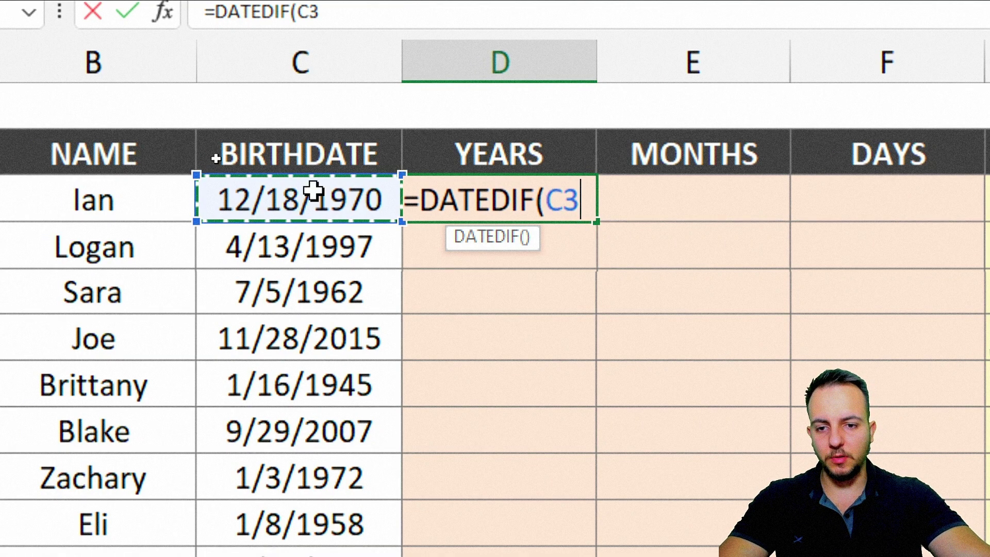
type(",")
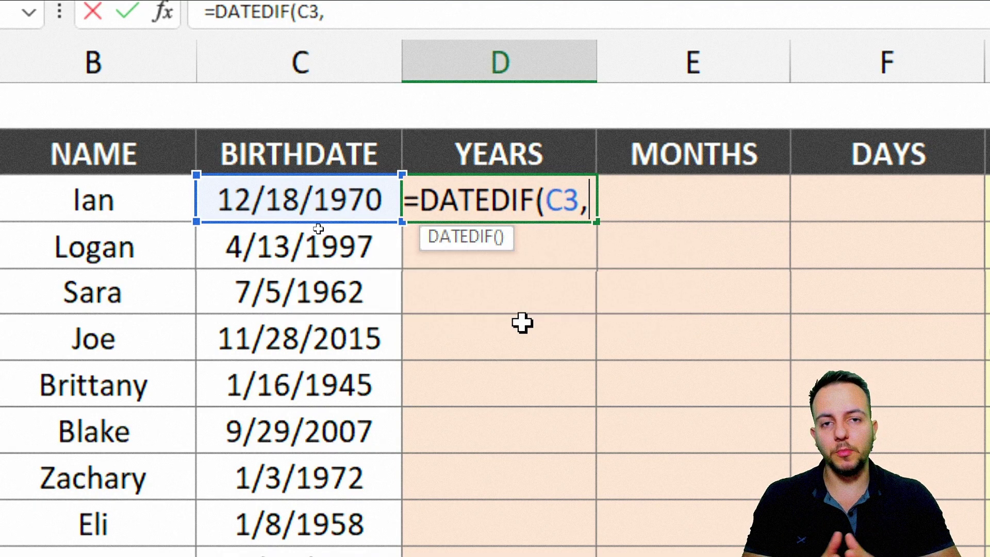
key("Escape")
- Try the formula =TODAY() in cell D1 above the YEARS header, and clear the cell
left_click(497, 115)
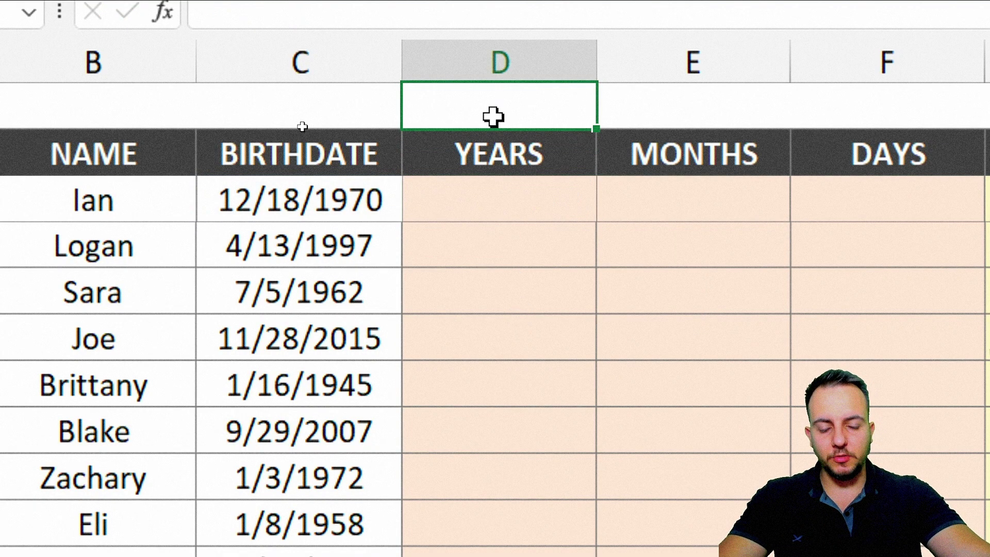
type("=TODA")
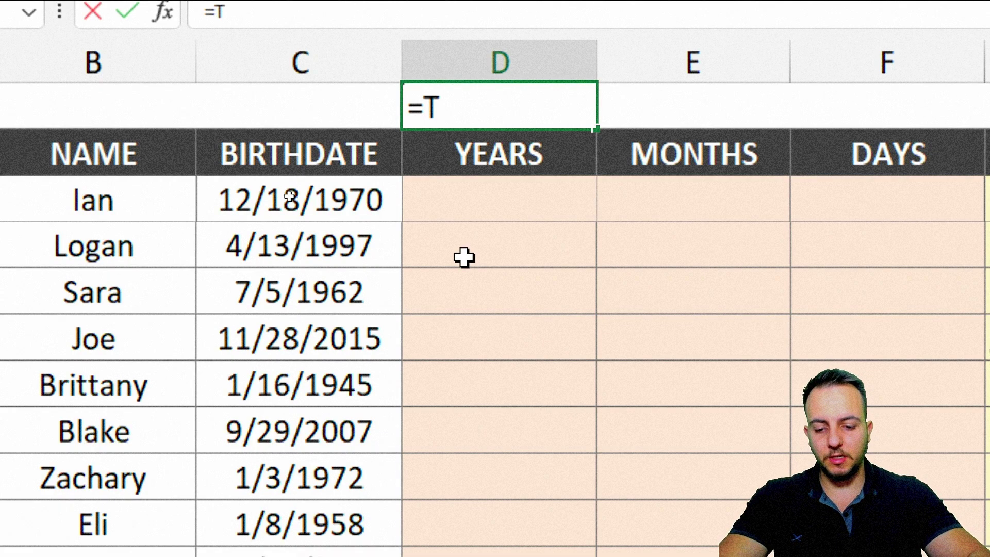
double_click(505, 147)
key("Return")
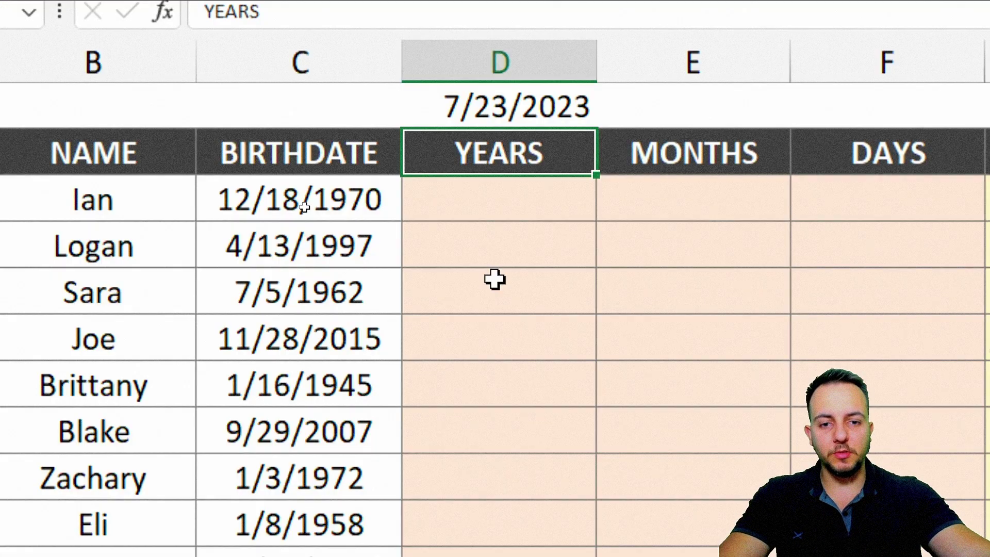
left_click(511, 105)
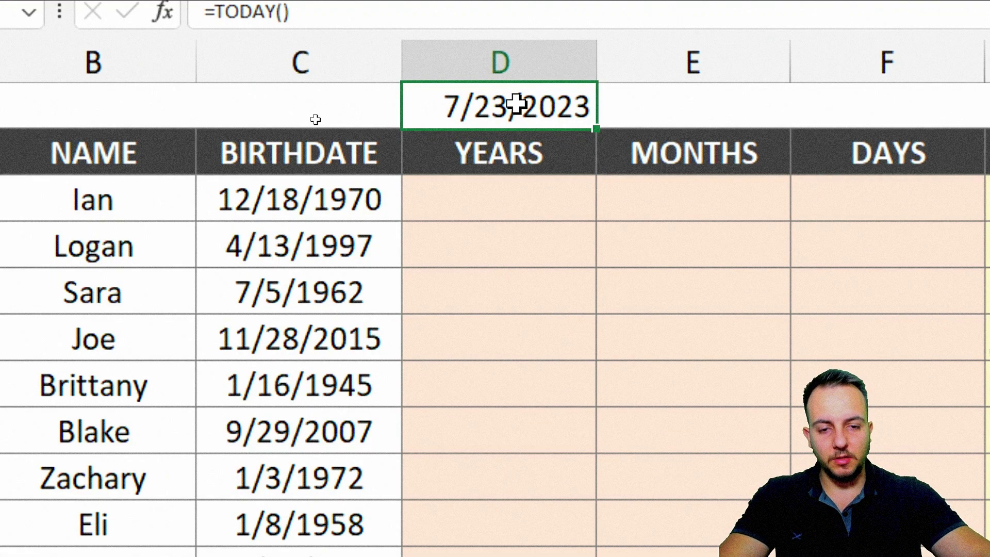
key("Delete")
- Calculate the first person's age in full years in cell D3 with =DATEDIF(C3,TODAY(),"Y")
left_click(490, 209)
type("=DAT")
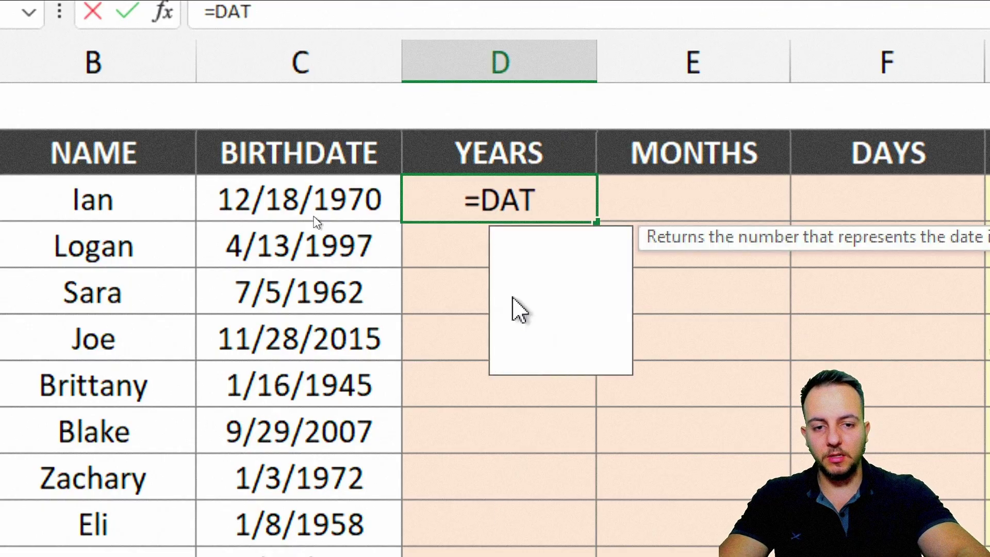
type("EDIF(")
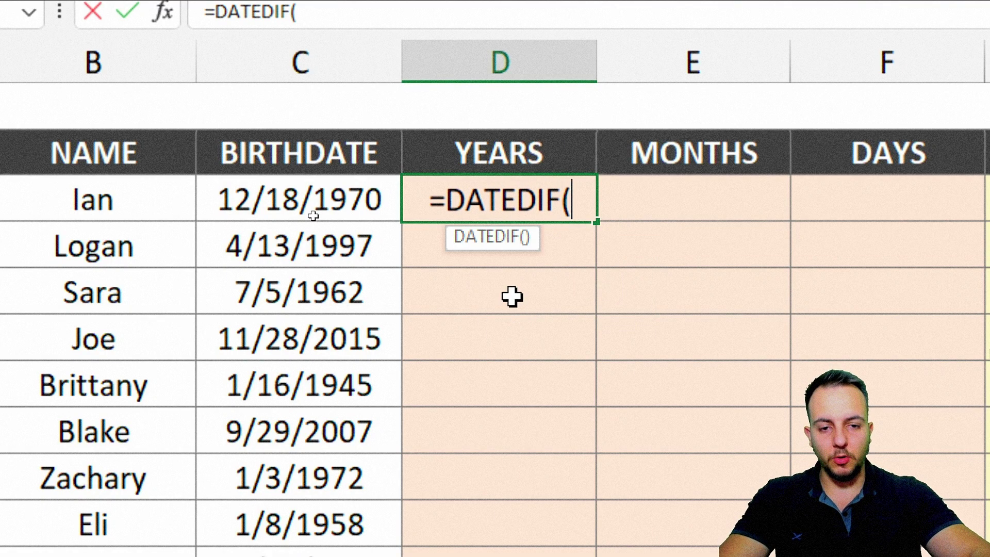
left_click(276, 209)
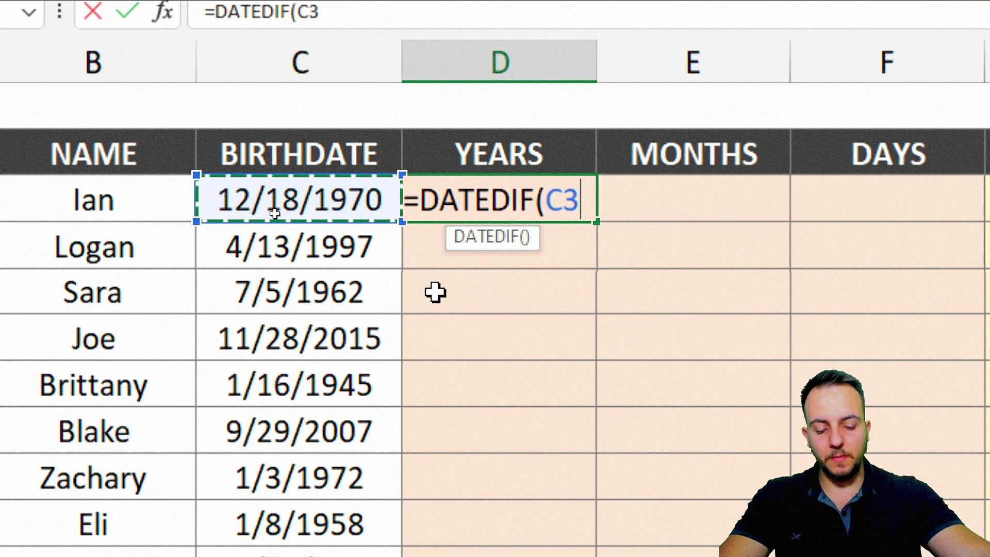
type(",TODA")
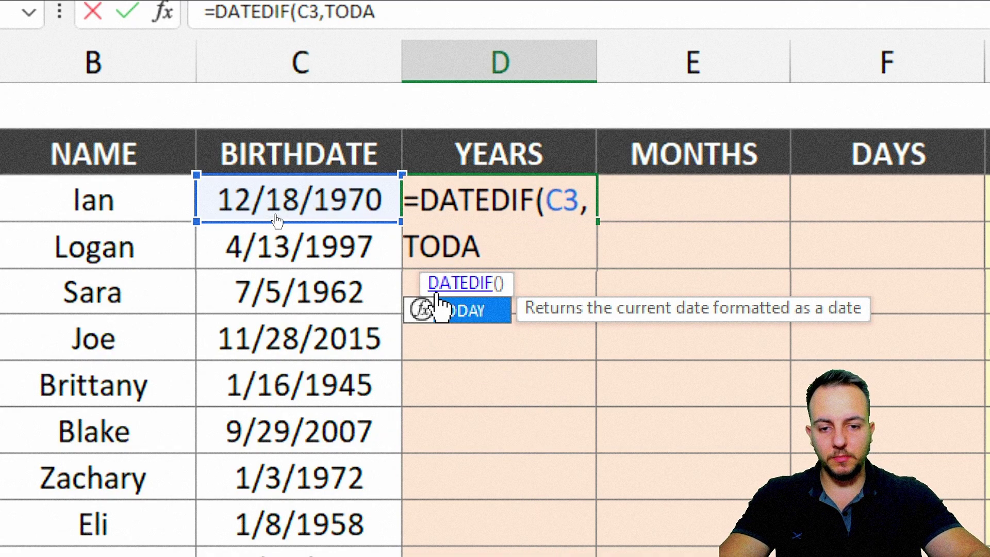
type("Y()")
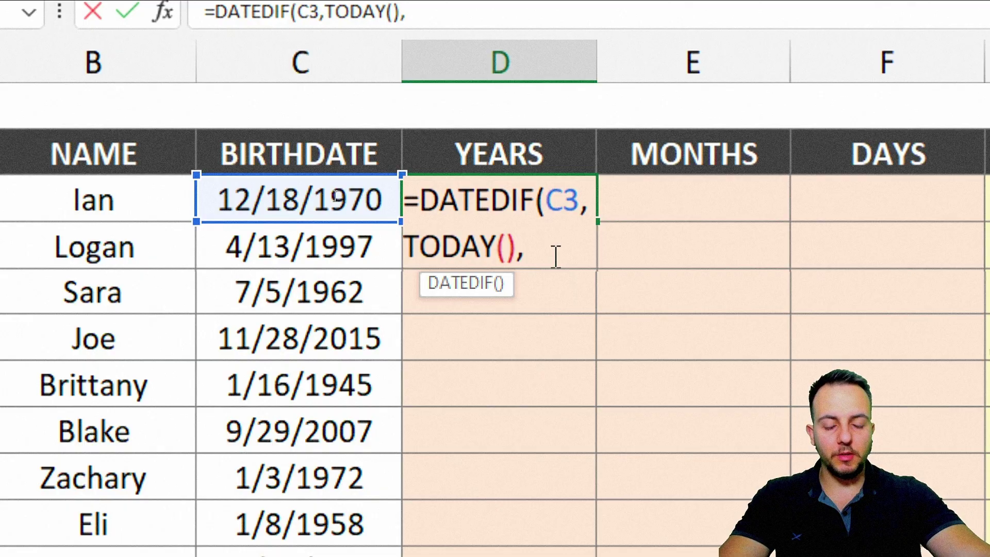
type(",\"")
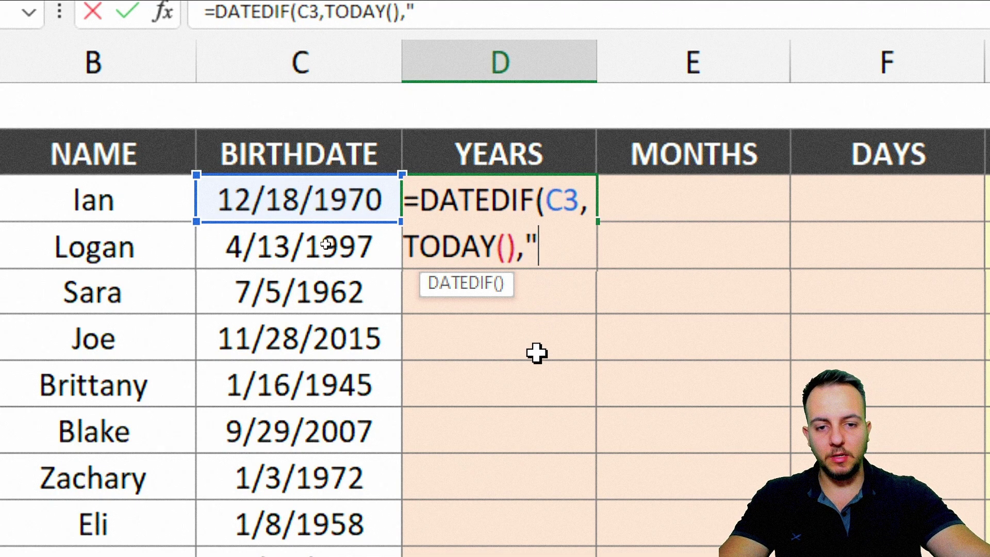
type("Y")
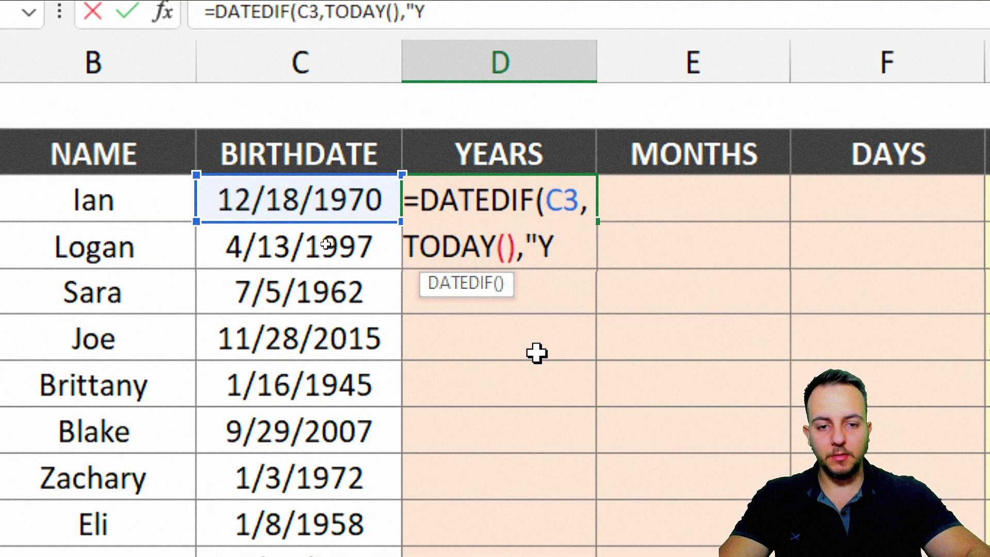
type("\")")
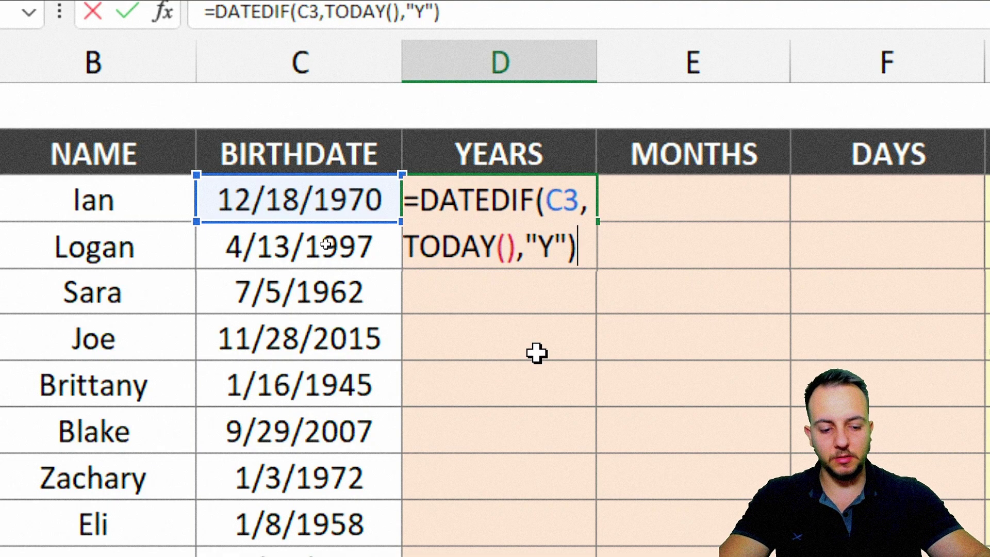
key("Return")
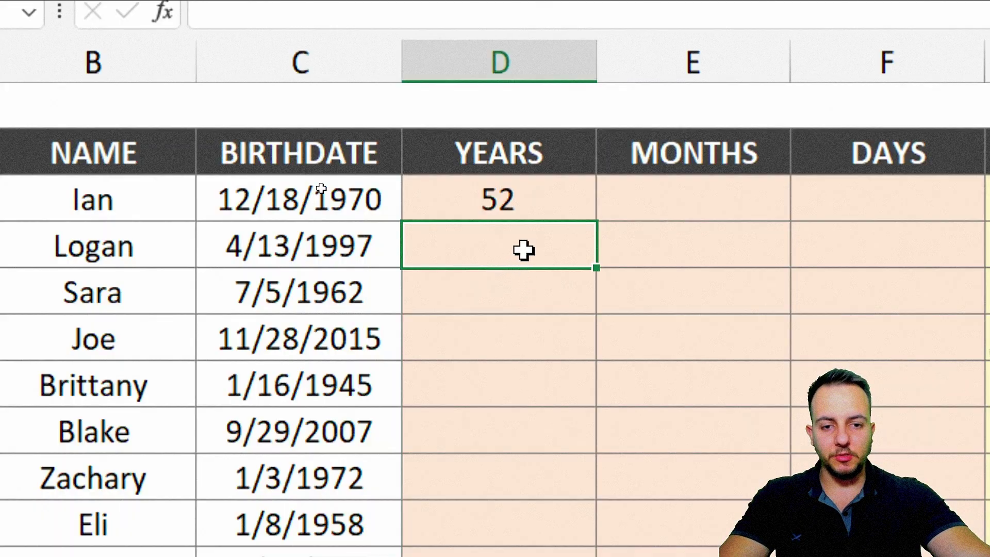
- Fill the DATEDIF formula from D3 down the YEARS column and select cell E3 under MONTHS
left_click(559, 203)
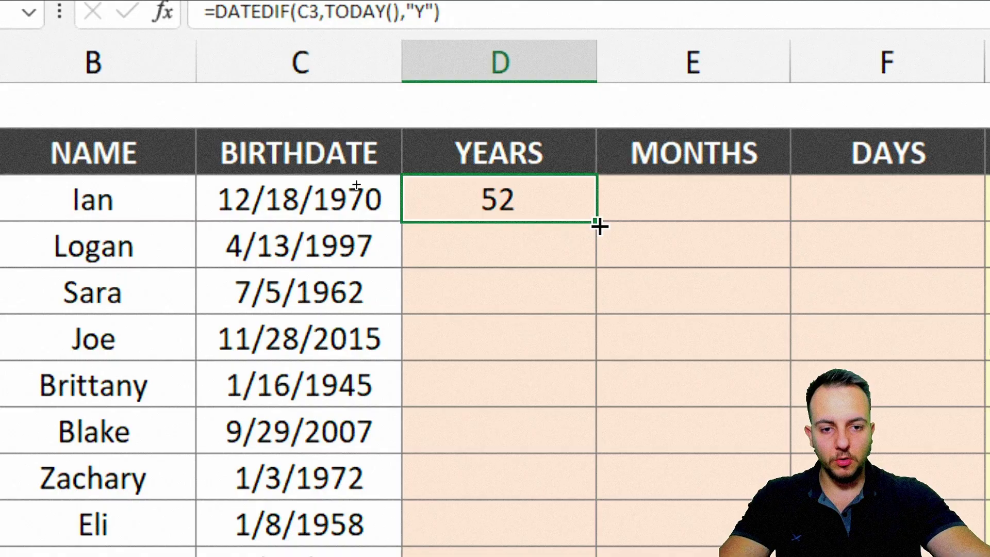
left_click_drag(600, 225, 533, 556)
left_click(693, 198)
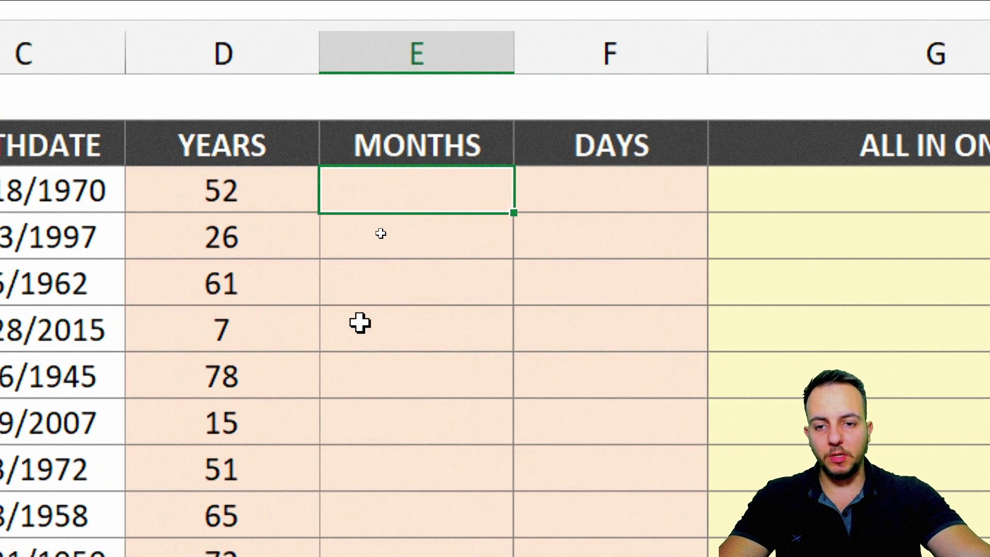
- Calculate the first person's age in total months in cell E3 with =DATEDIF(C3,TODAY(),"M")
type("=DATEDIF")
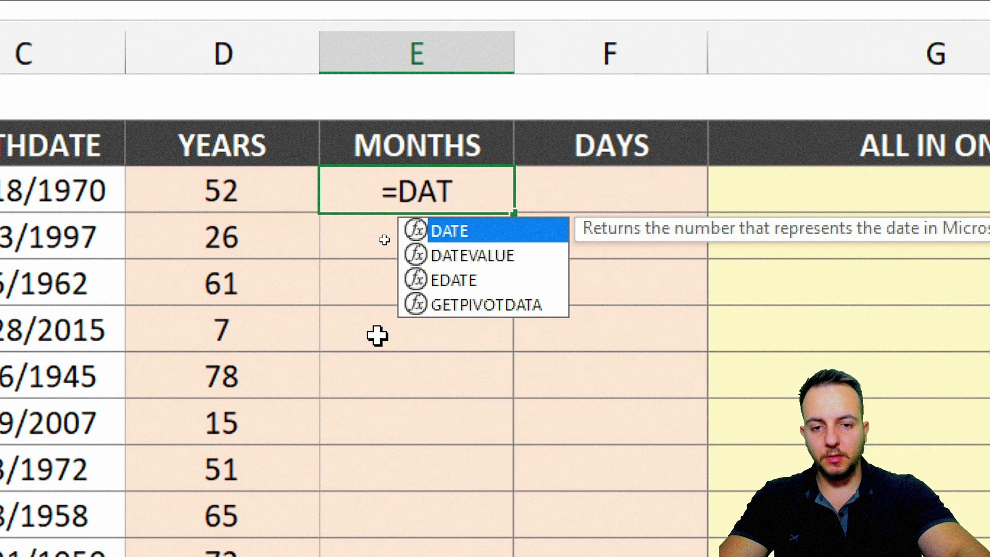
type("(")
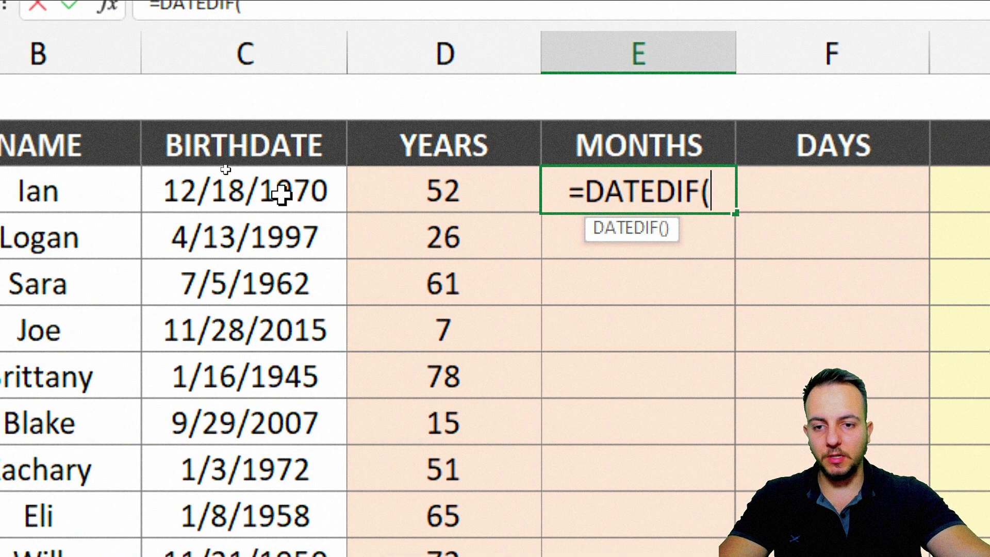
left_click(73, 200)
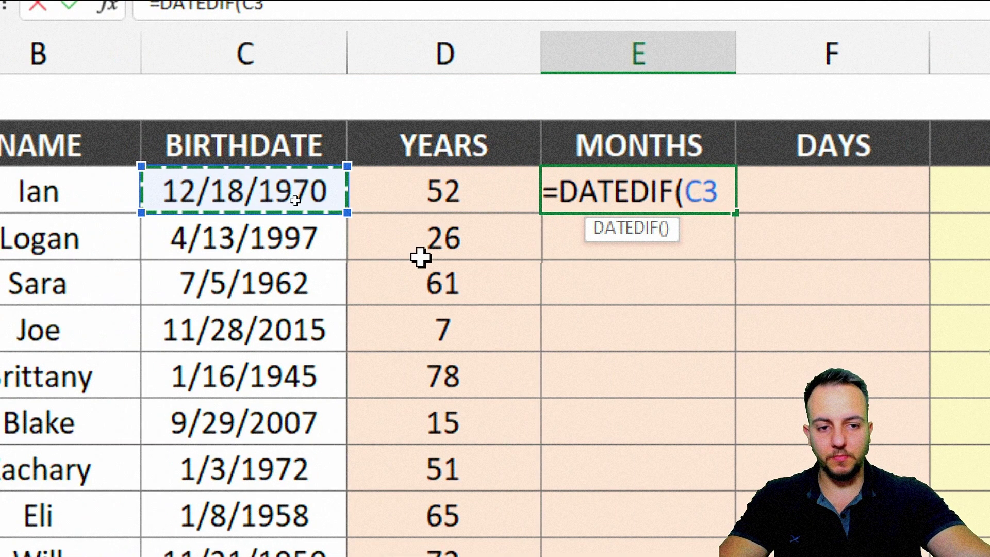
type(",")
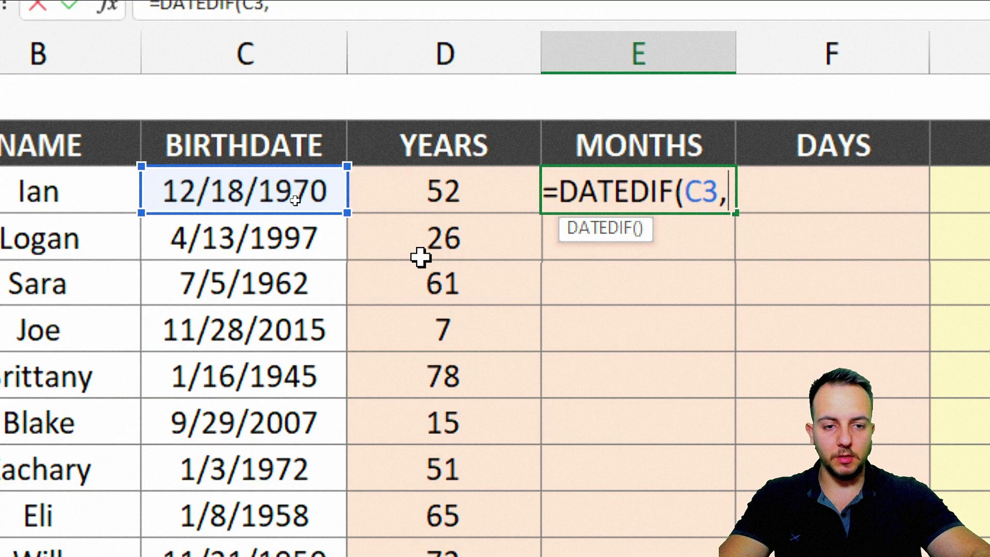
type("TODA")
type("Y(),")
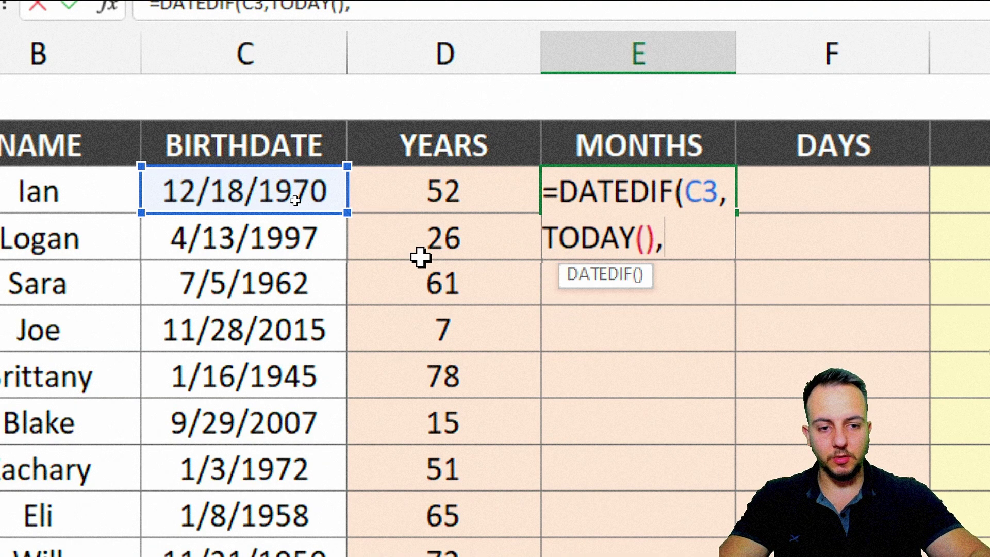
type("\"")
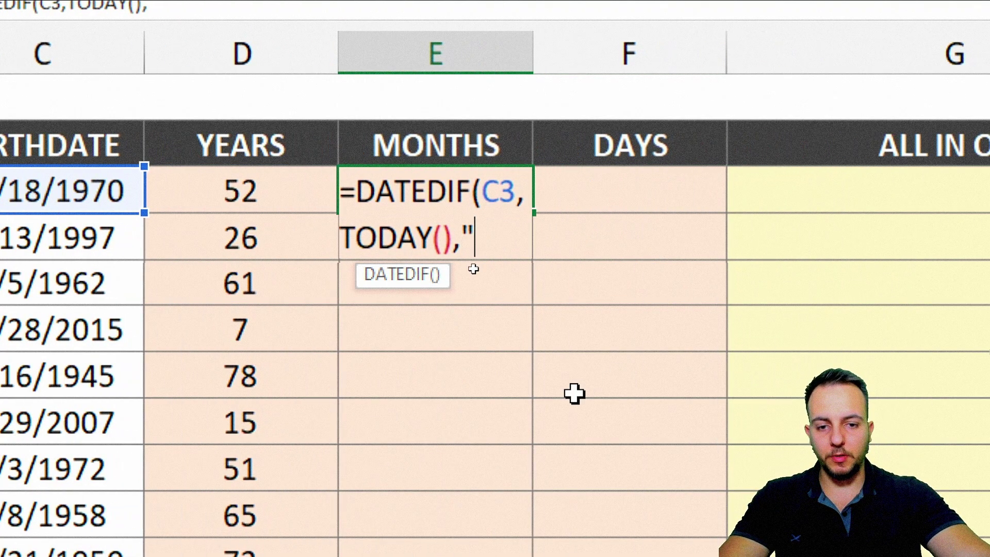
type("M\"")
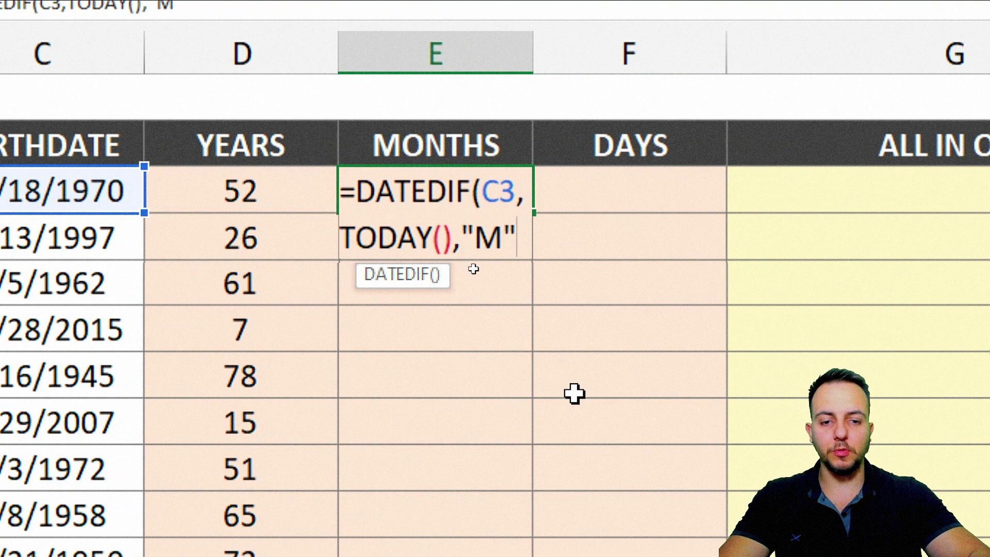
type(")")
key("Return")
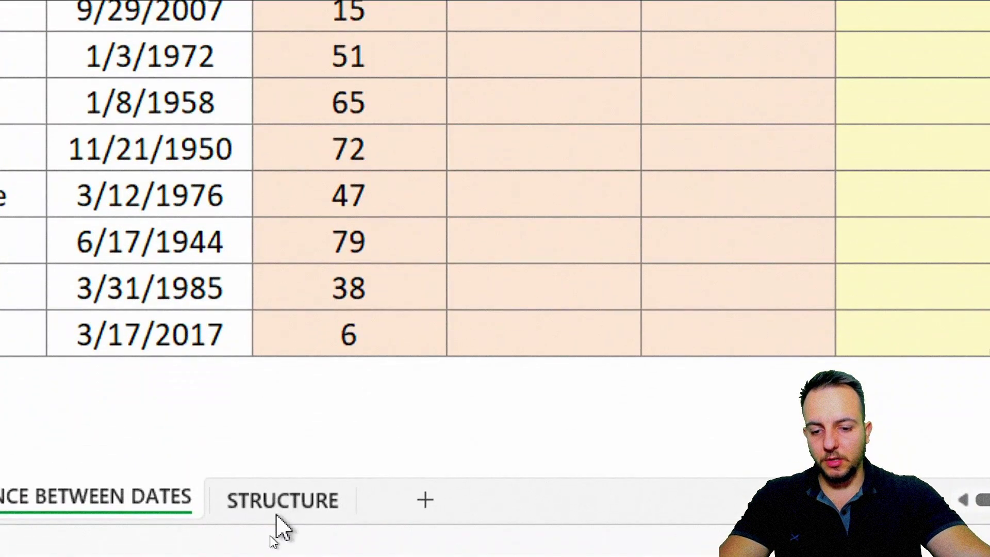
- Consult the unit codes on the STRUCTURE sheet and change the DATEDIF unit in cell E3 to "YM"
left_click(272, 526)
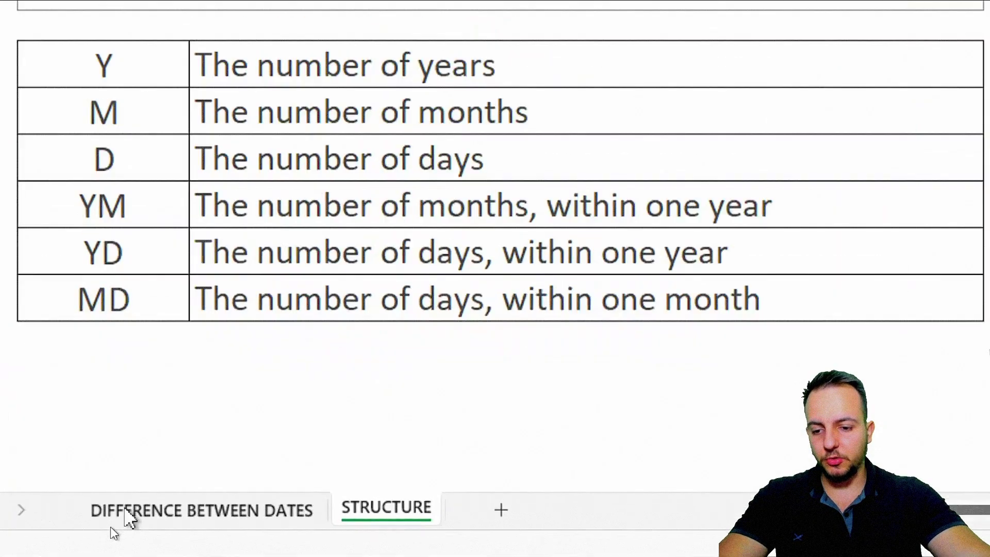
left_click(124, 527)
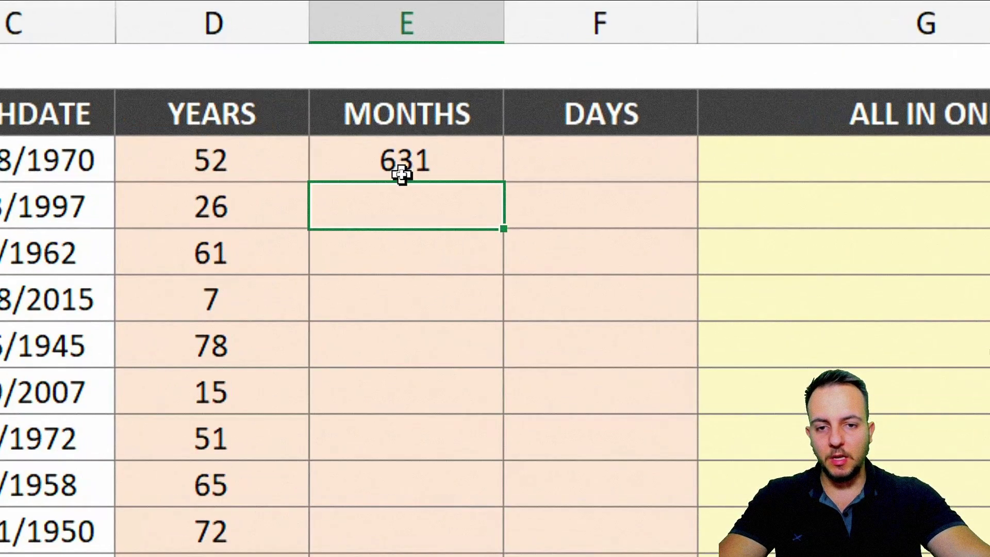
left_click(448, 166)
double_click(452, 165)
left_click(446, 209)
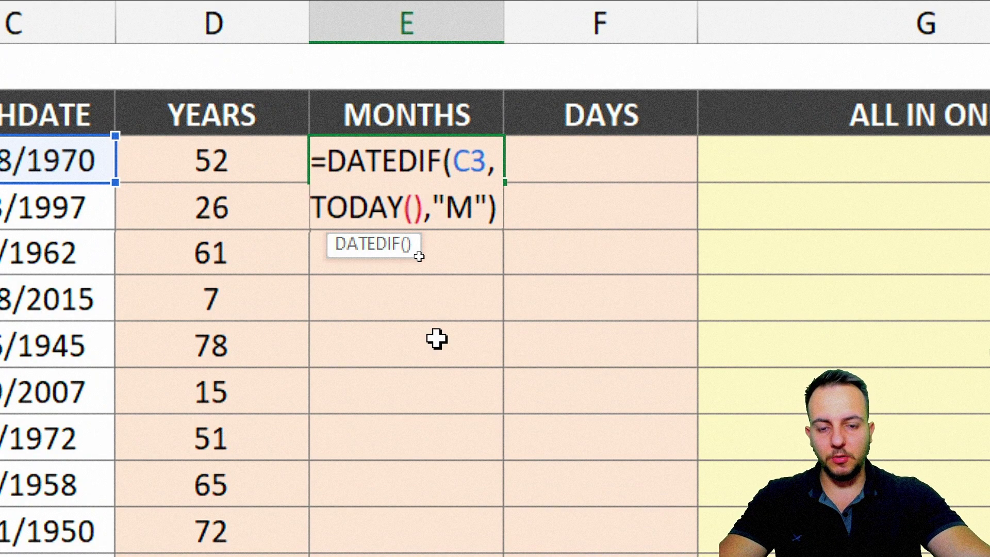
type("Y")
key("Return")
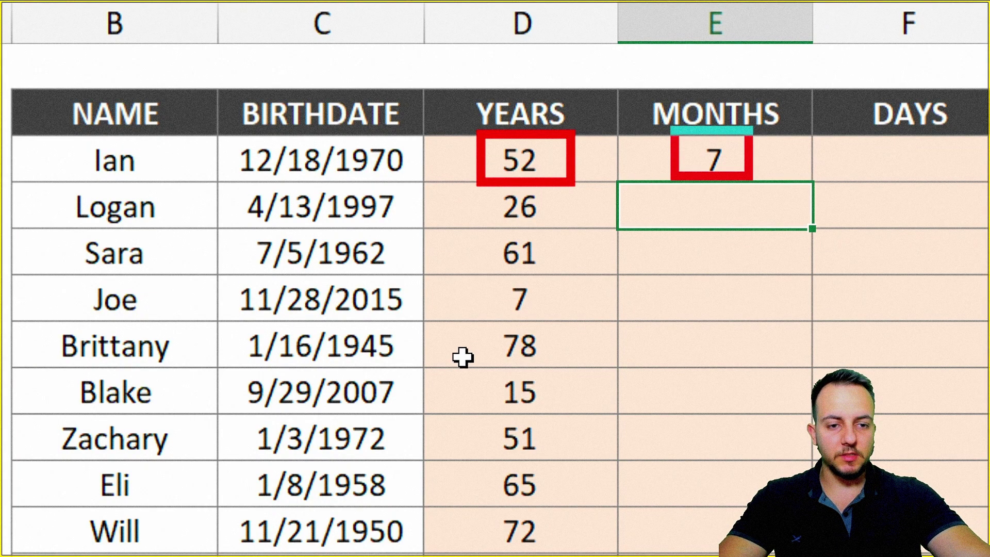
- Fill the DATEDIF formula from E3 down the MONTHS column and select cell F3 under DAYS
left_click(769, 166)
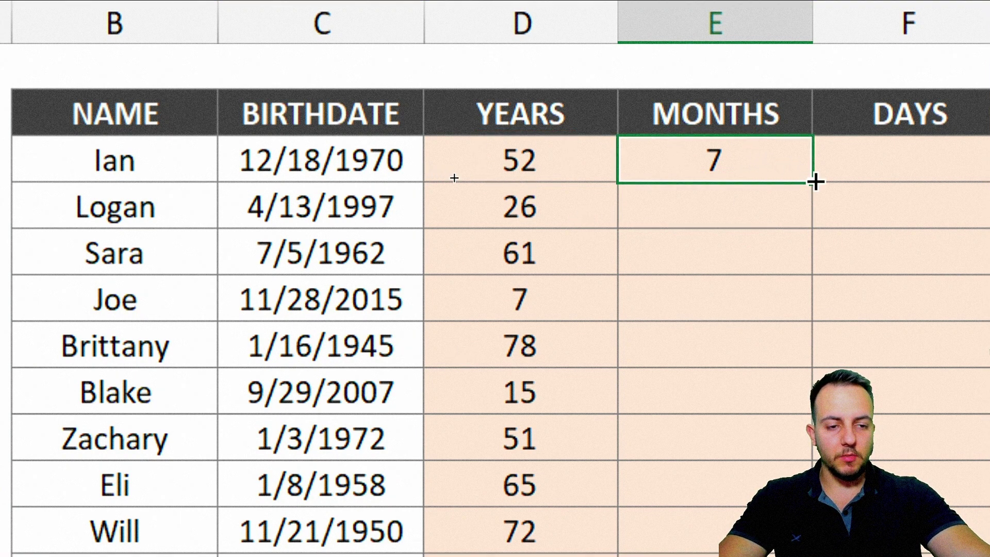
left_click_drag(814, 183, 814, 556)
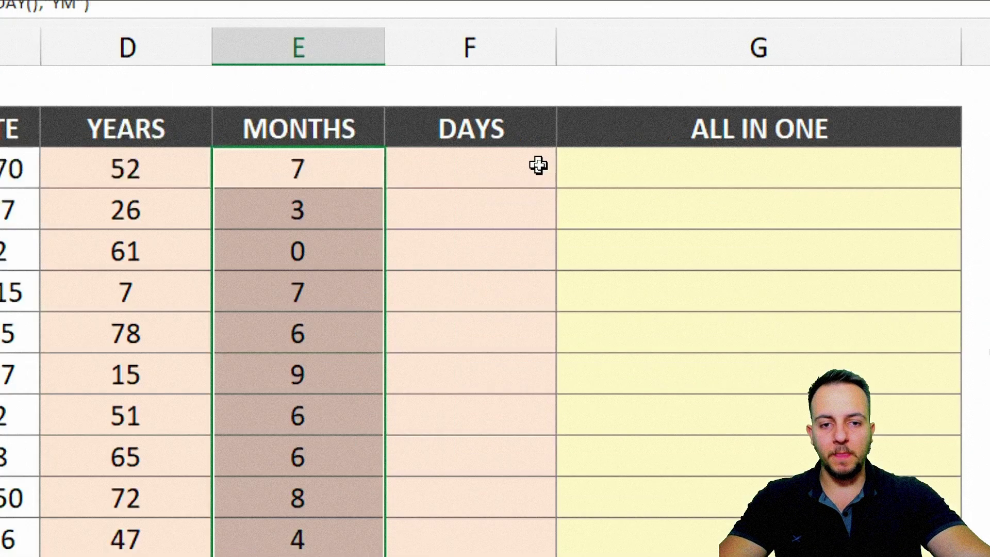
left_click(538, 164)
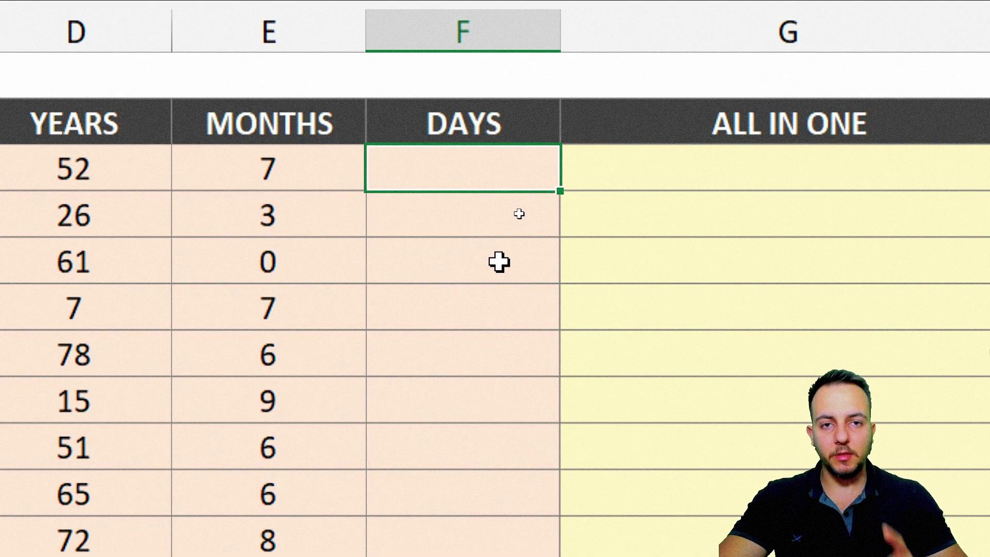
- Calculate the first person's age in total days in cell F3 with =DATEDIF(C3,TODAY(),"D")
type("=DATE")
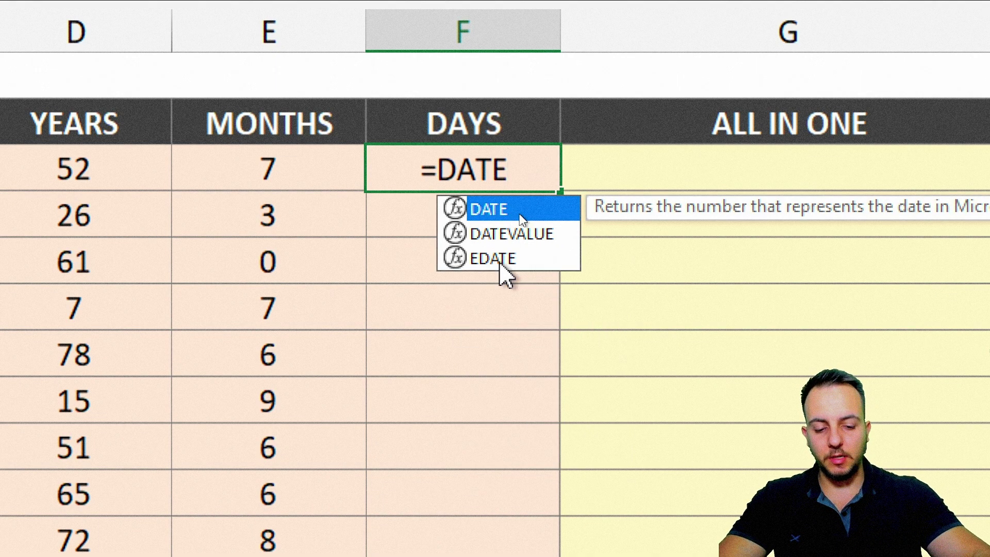
type("DIF(")
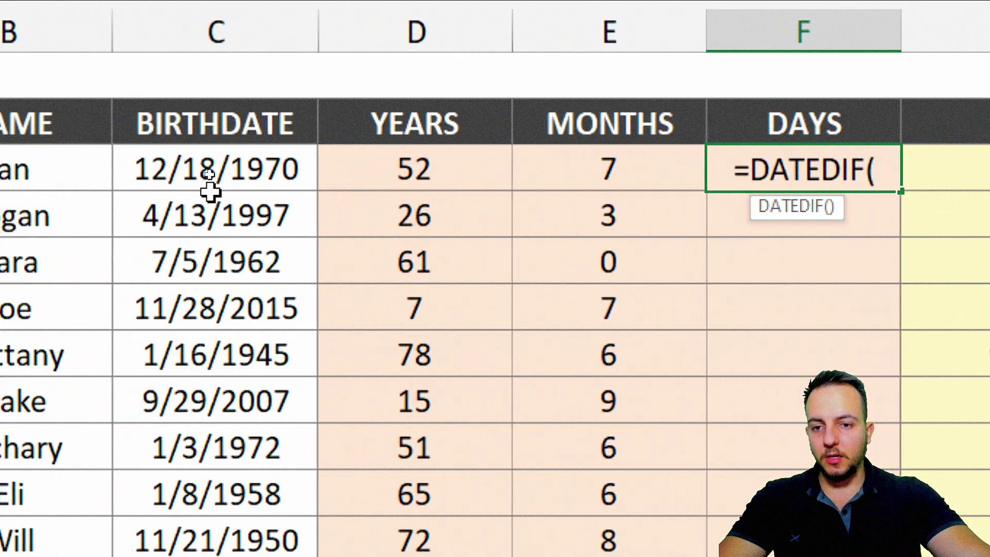
left_click(276, 181)
type(",")
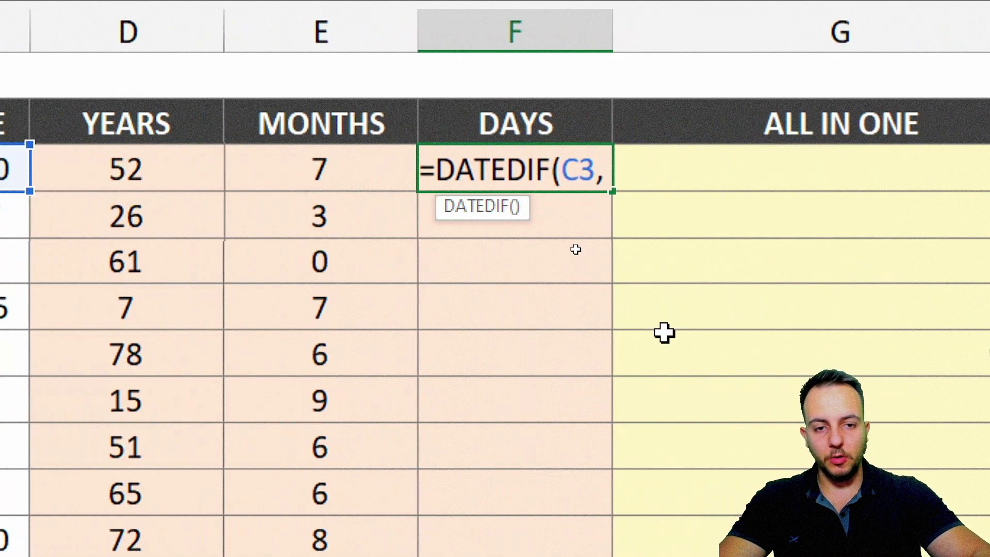
type("TODAY")
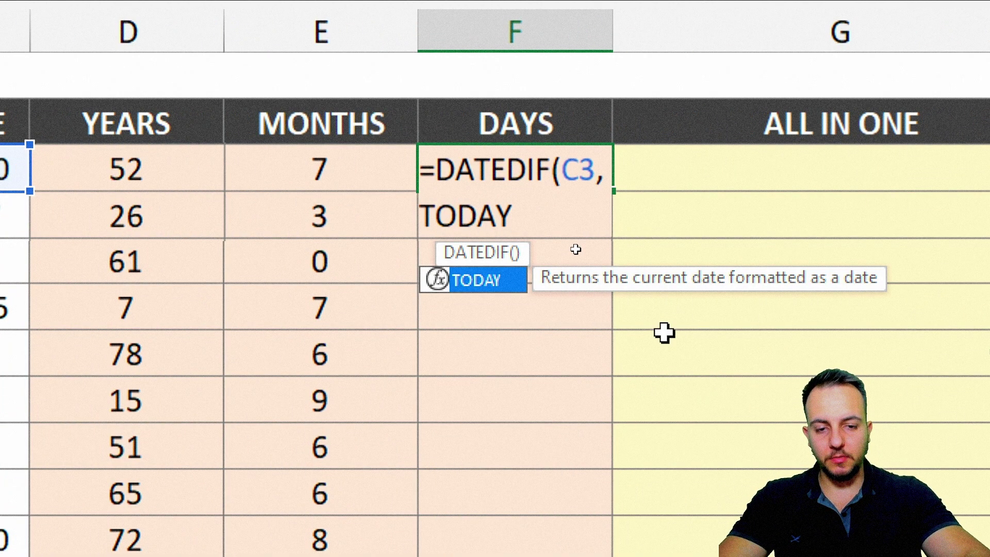
type("()")
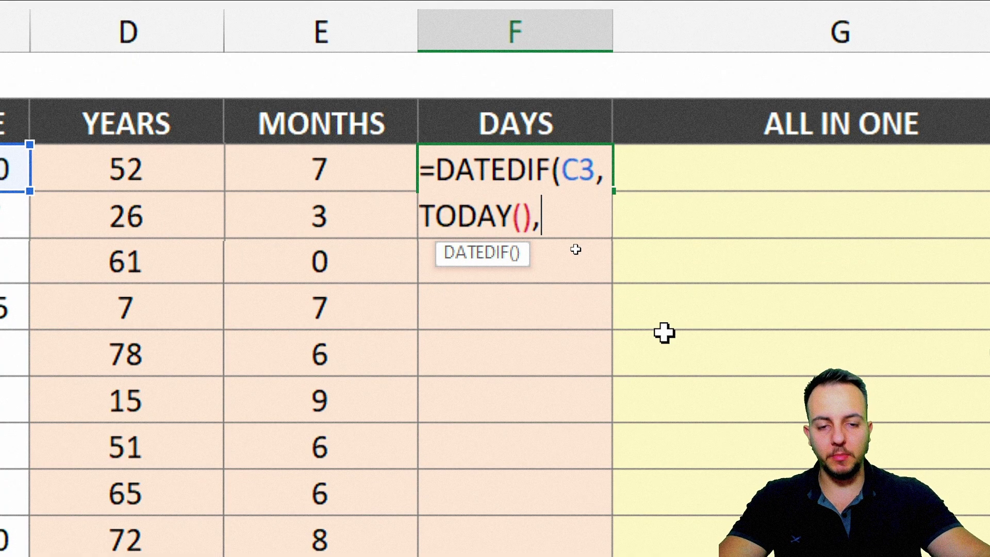
type(",\"")
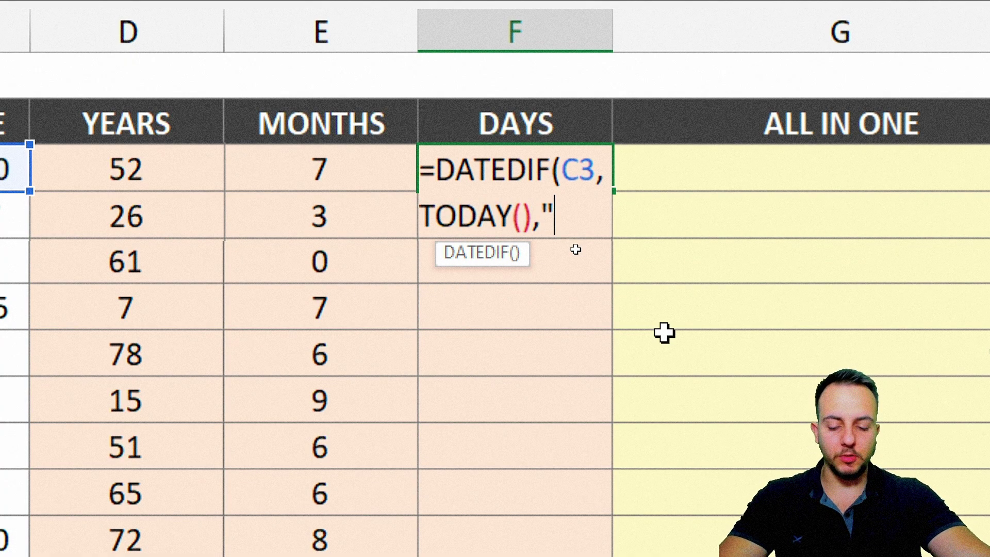
type("D\")")
key("Return")
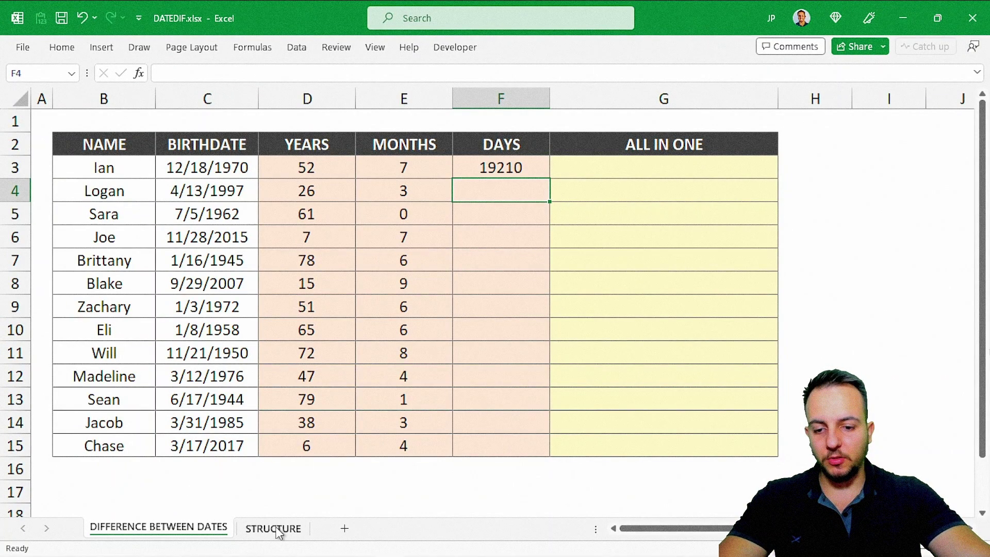
- Review the day-related unit codes on the STRUCTURE sheet and change the DATEDIF unit in cell F3 to "MD"
left_click(275, 527)
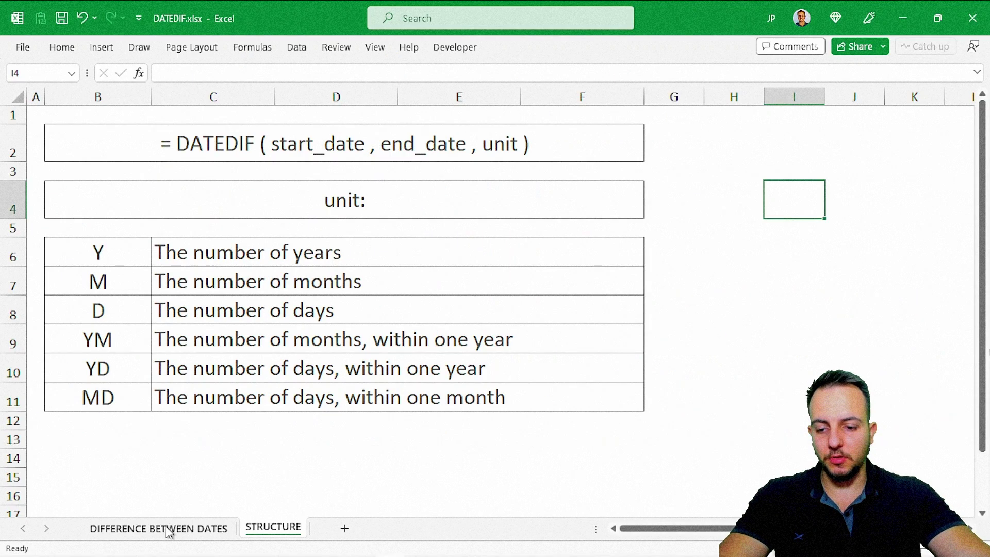
left_click(164, 528)
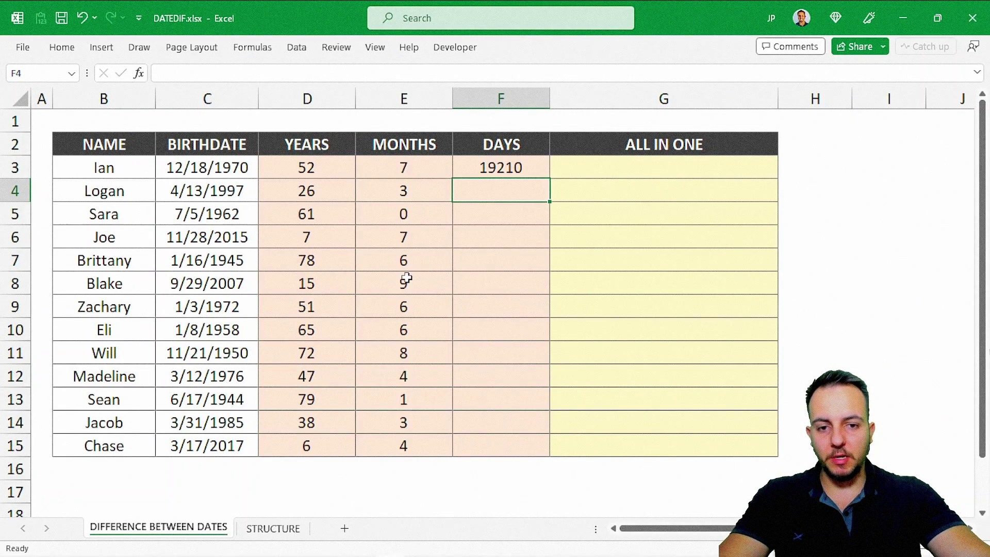
double_click(521, 166)
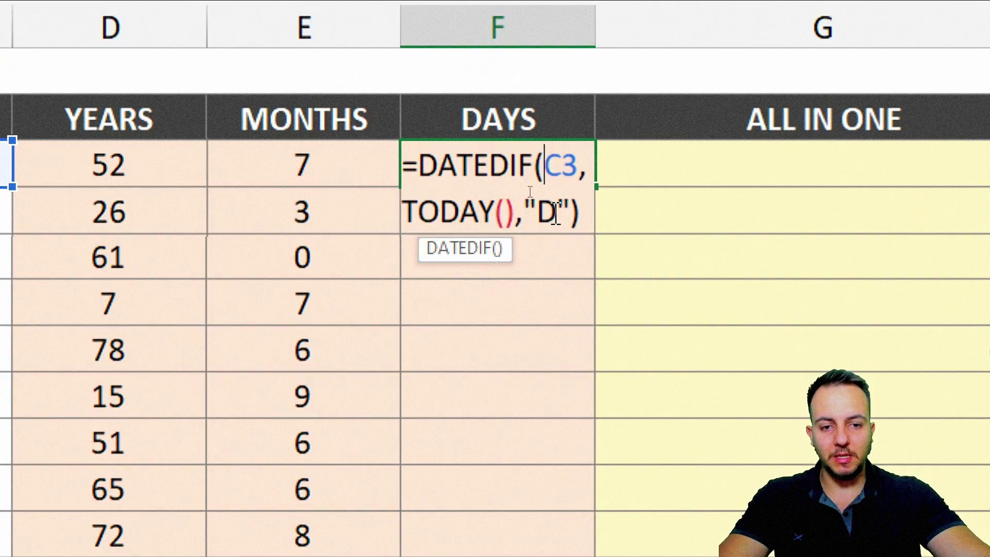
left_click(539, 214)
type("M")
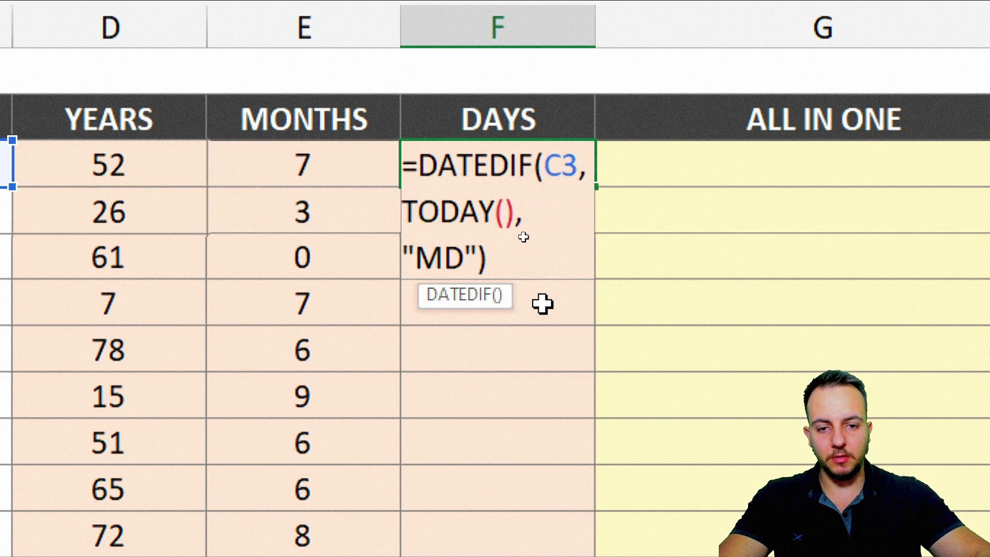
key("Return")
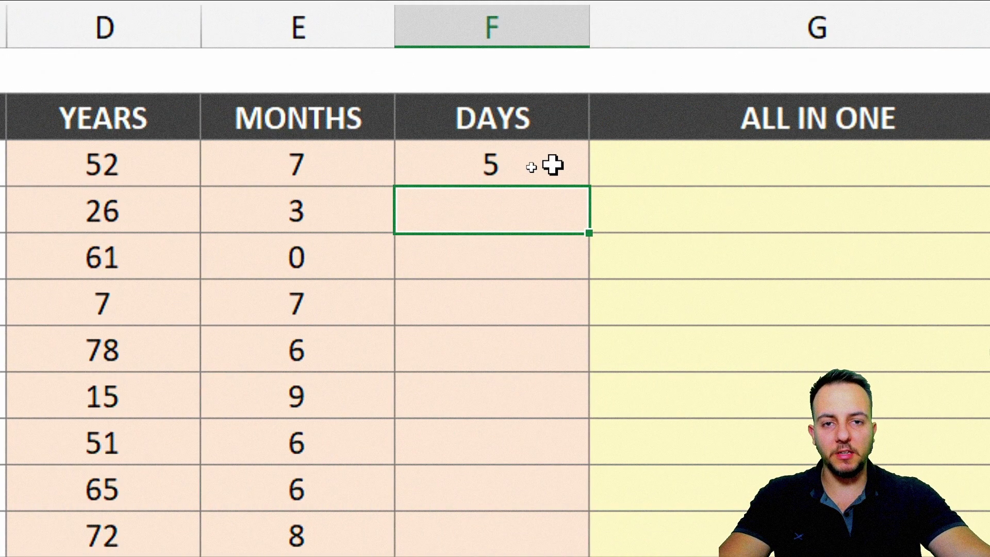
- Fill the DATEDIF formula from F3 down the DAYS column to row 15 and reselect F3
left_click(553, 166)
left_click_drag(590, 186, 532, 556)
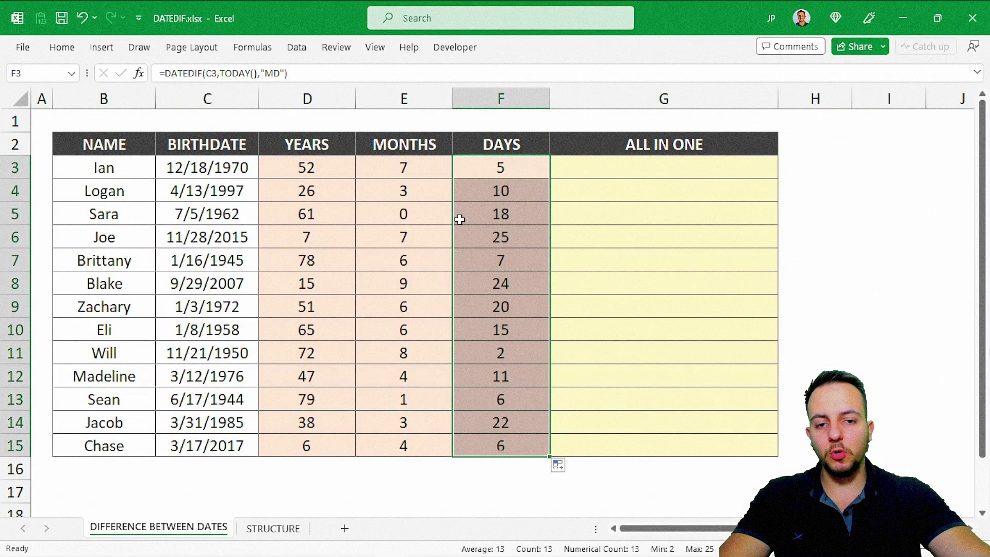
left_click(526, 165)
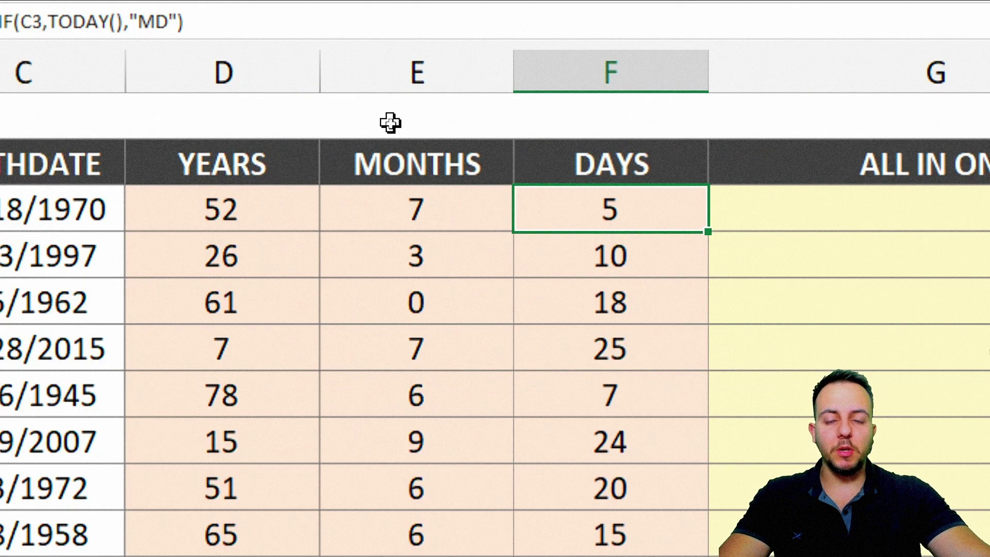
left_click(338, 102)
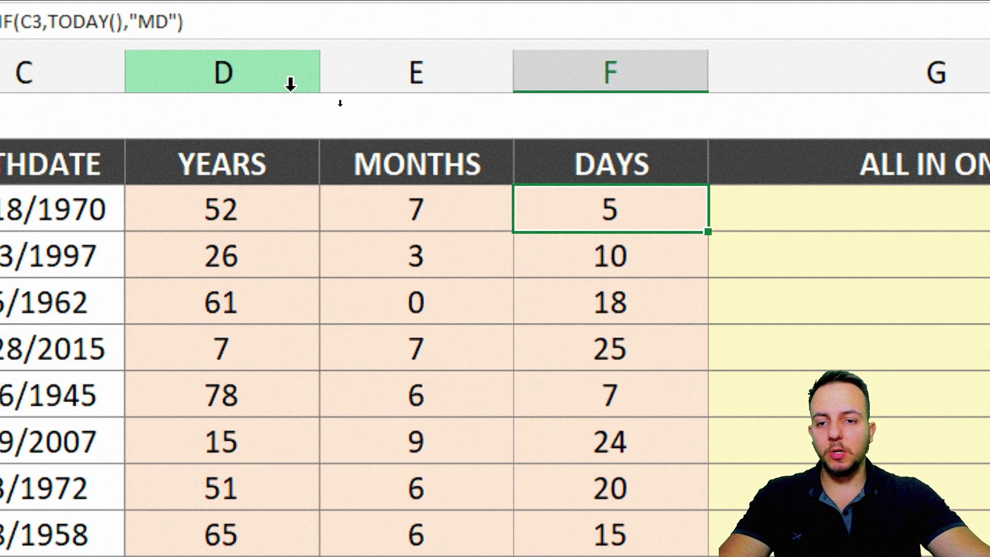
left_click_drag(338, 106, 605, 75)
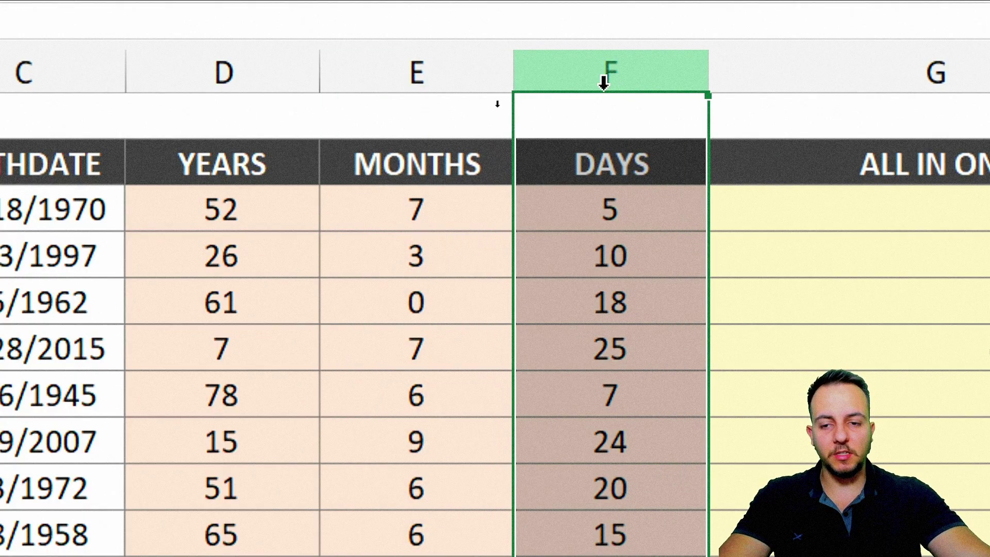
- Append &" years" to the DATEDIF formula in cell D3 and fill it down the YEARS column
left_click(310, 210)
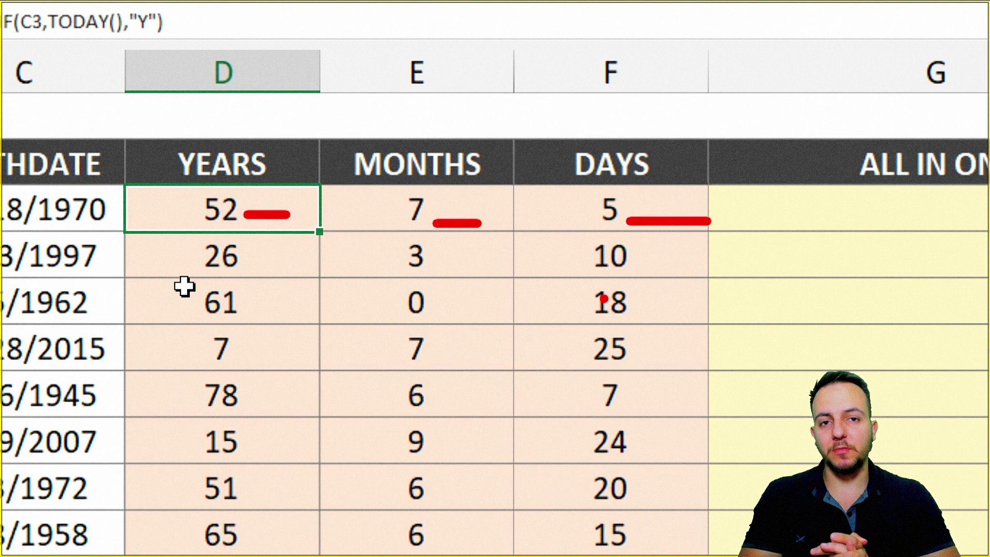
double_click(267, 214)
left_click(310, 257)
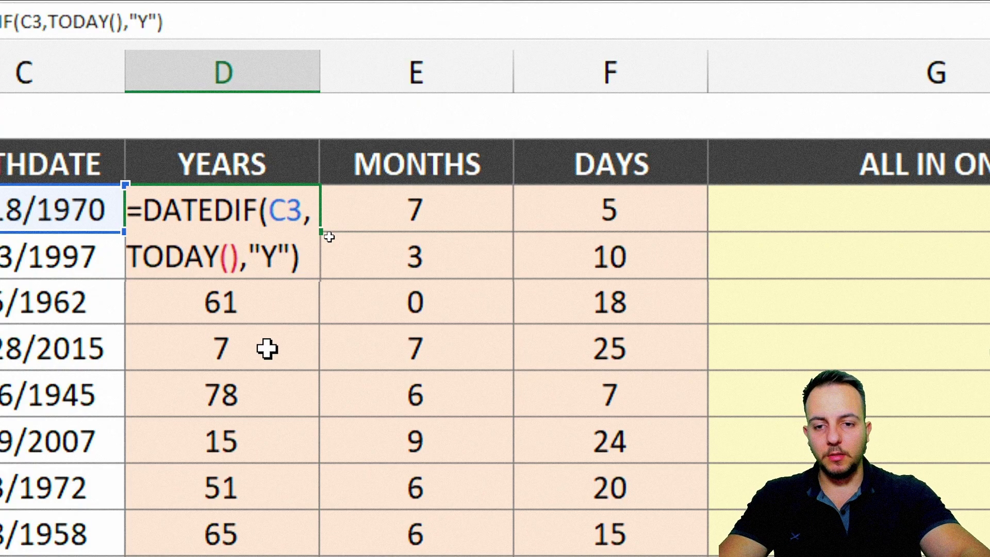
type("&\"")
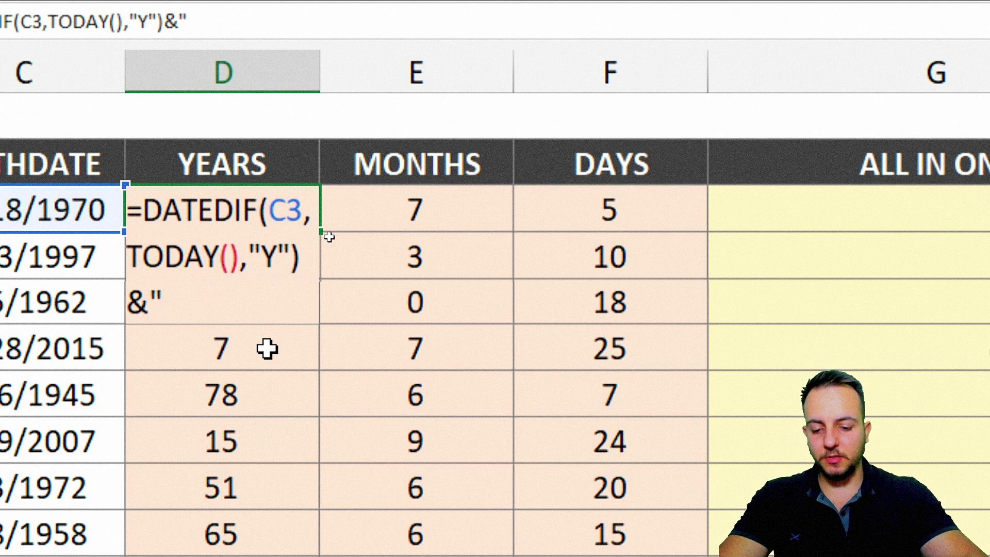
type(" years\"")
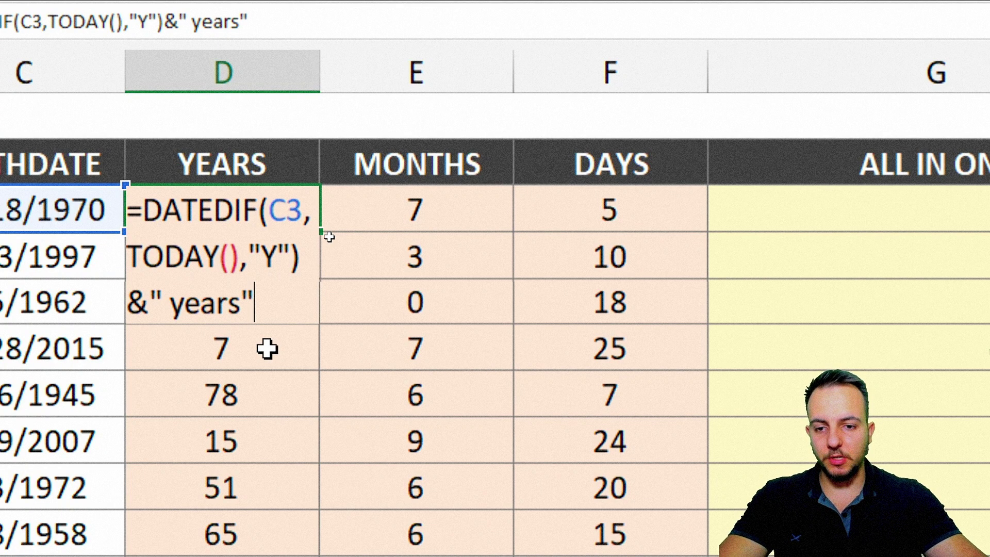
key("Return")
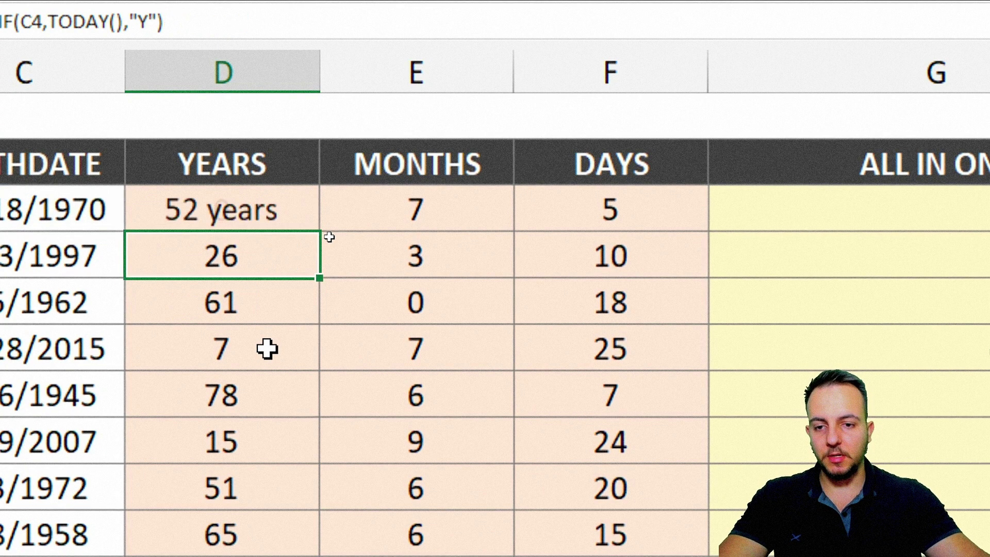
left_click(289, 221)
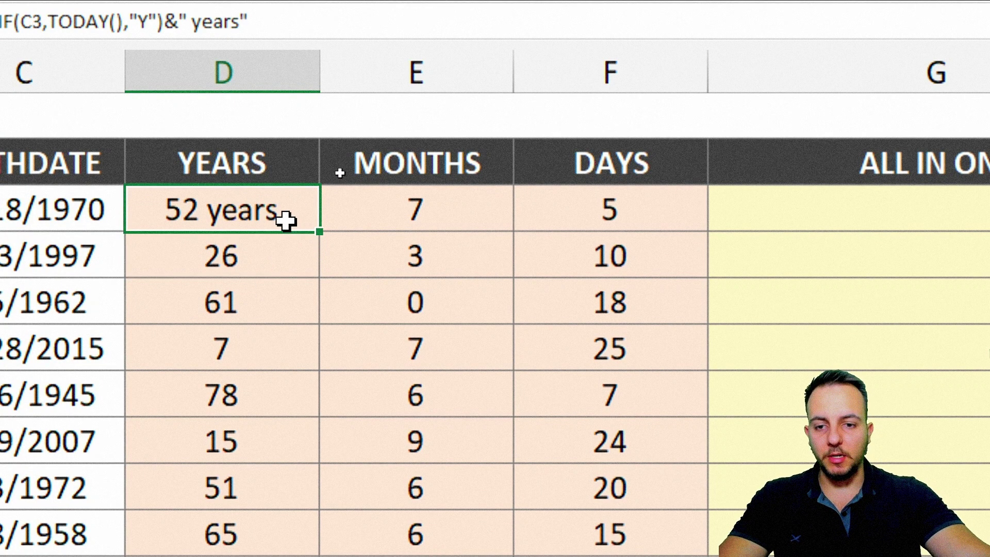
double_click(320, 230)
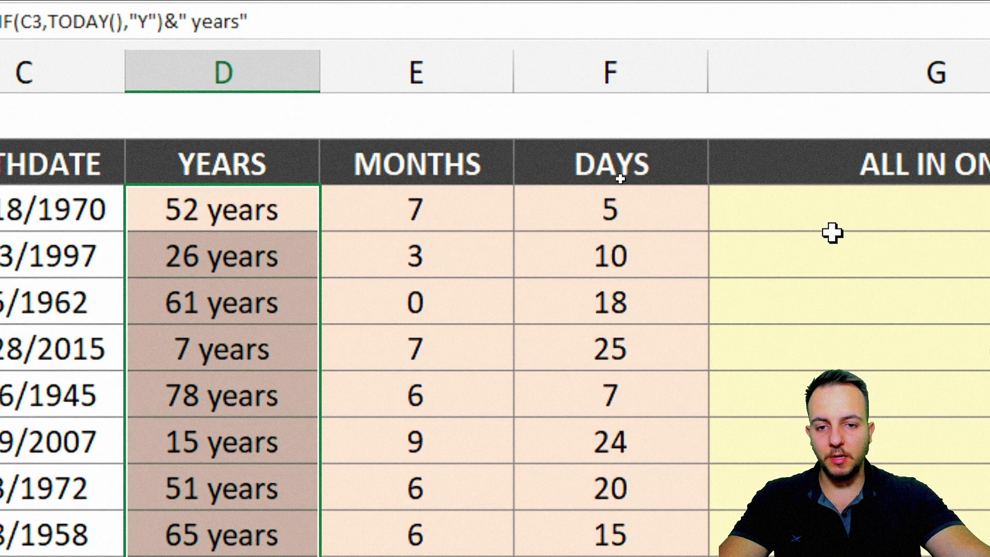
- Append &" months" to the DATEDIF formula in cell E3 under MONTHS
double_click(372, 212)
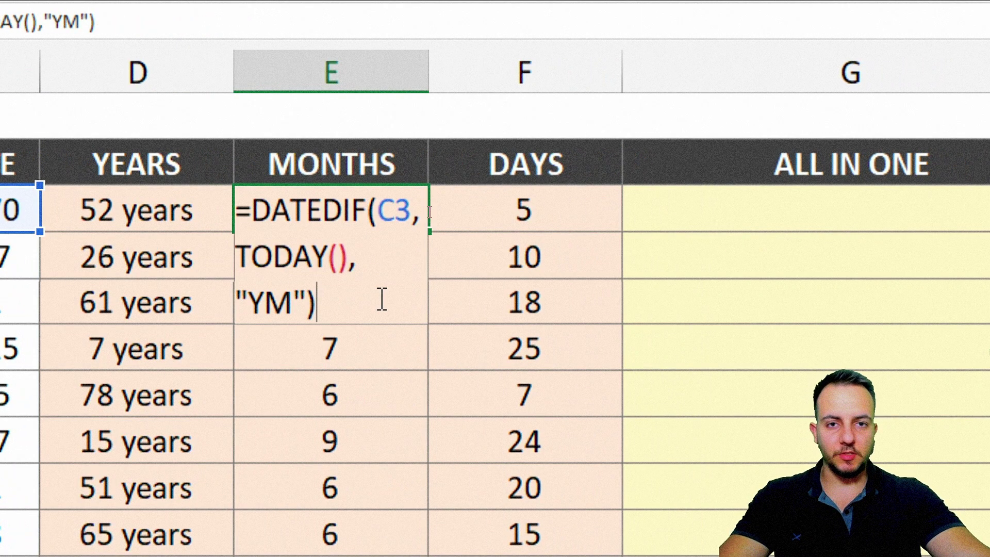
type("&")
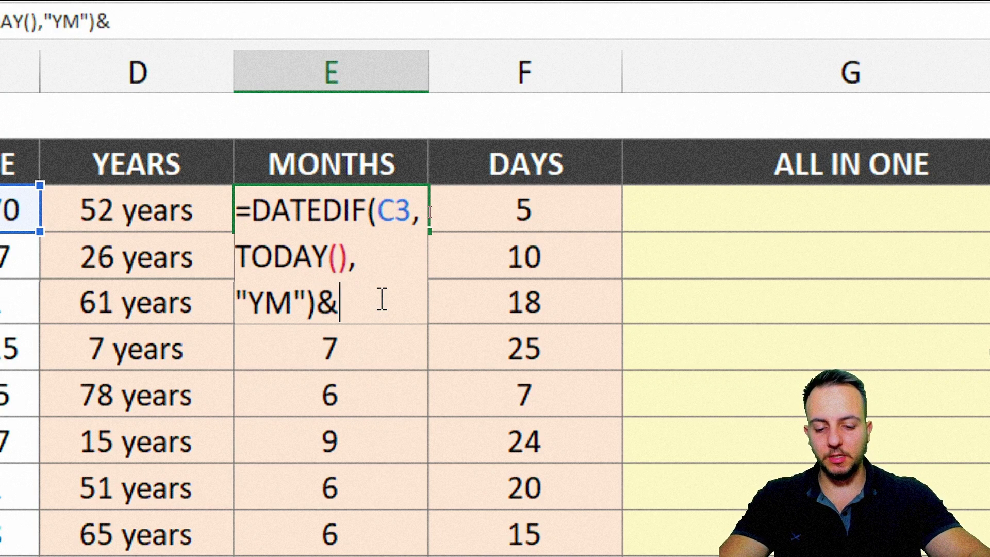
type("\"")
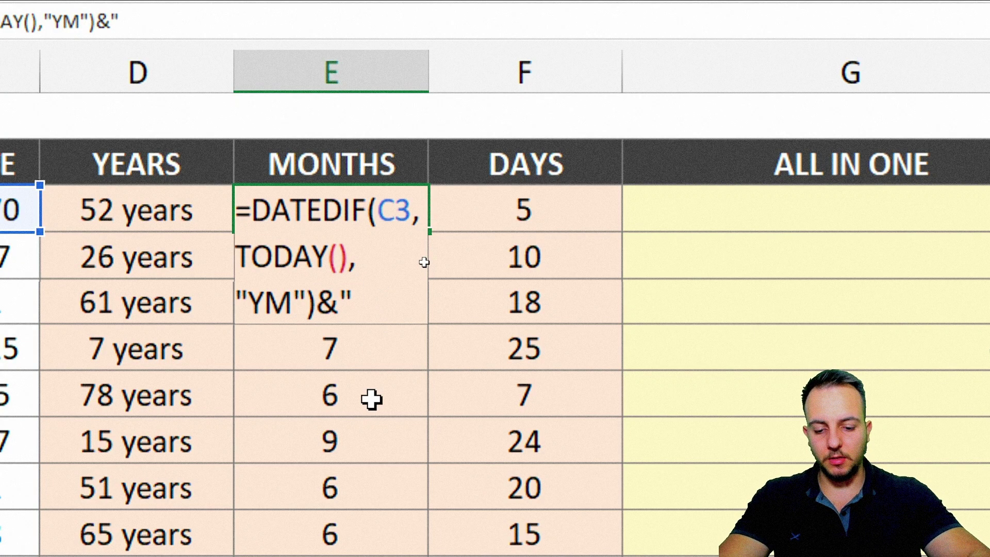
type(" months\"")
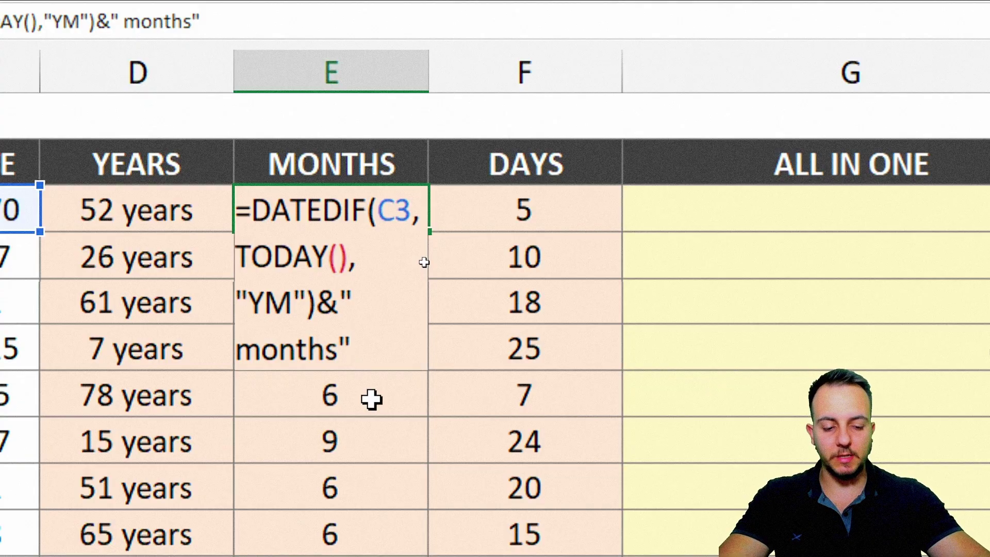
key("Return")
- Append &" days" to the DATEDIF formula in cell F3 under DAYS
left_click(583, 198)
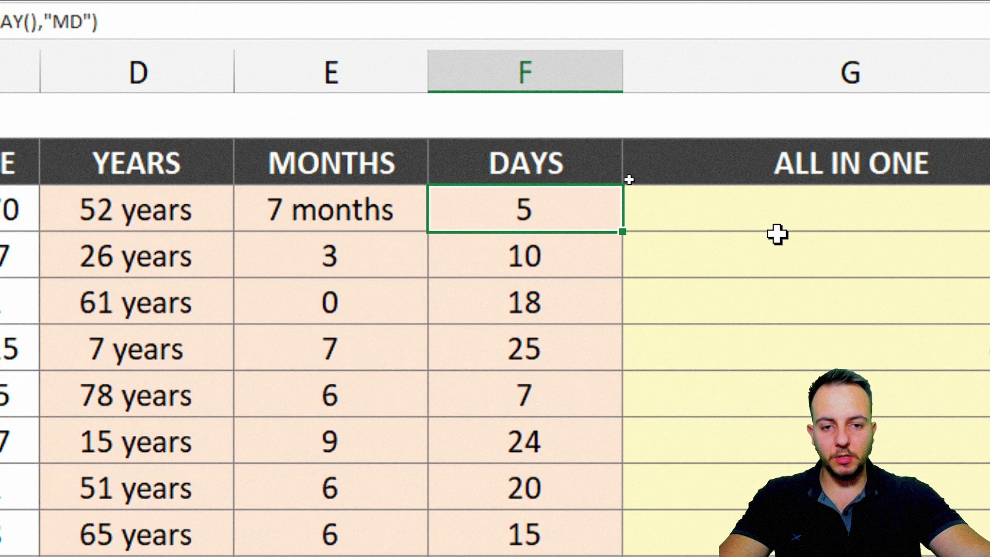
double_click(586, 210)
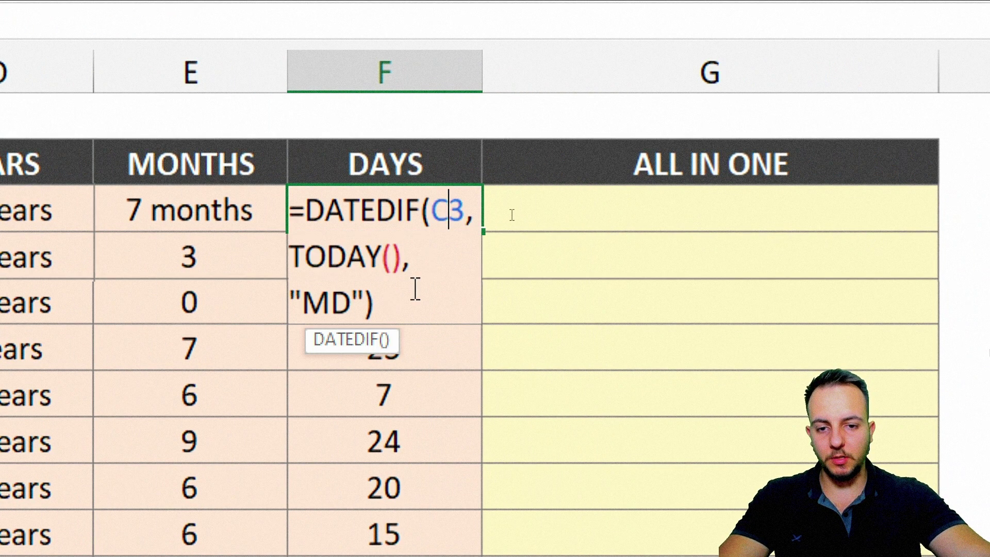
key("ctrl+End")
type("&\" days")
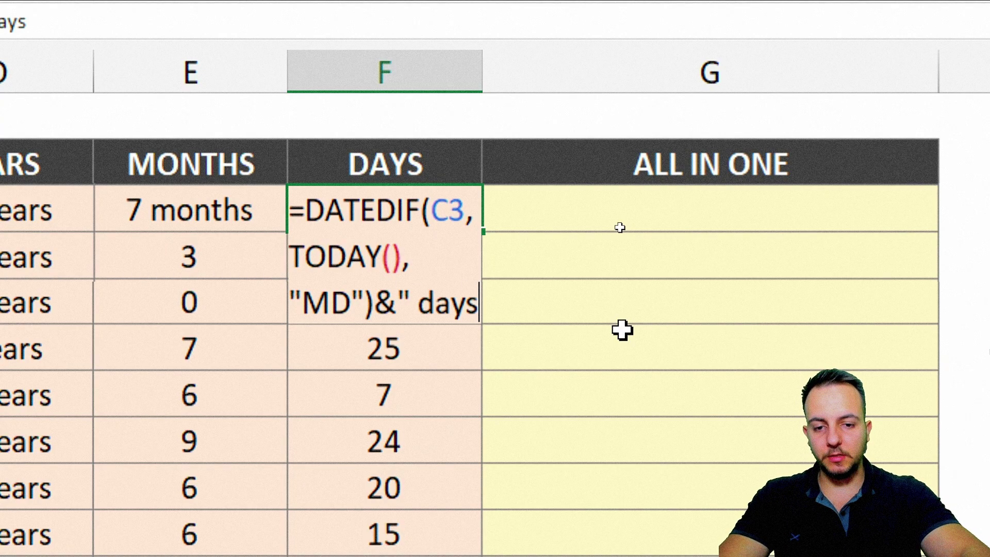
type("\"")
key("Return")
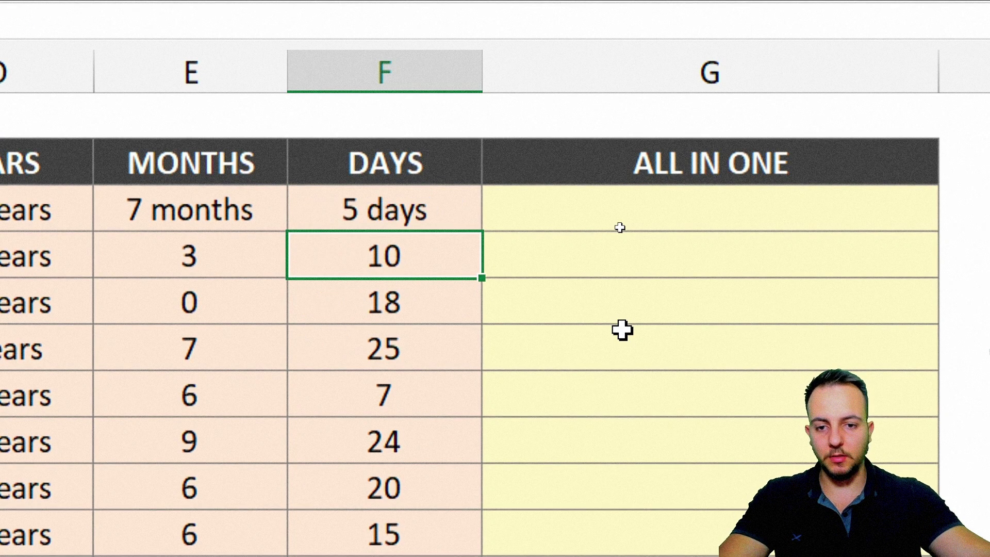
- Fill the labelled formulas from E3 and F3 together down the MONTHS and DAYS columns
left_click_drag(258, 215, 380, 227)
left_click_drag(551, 180, 550, 456)
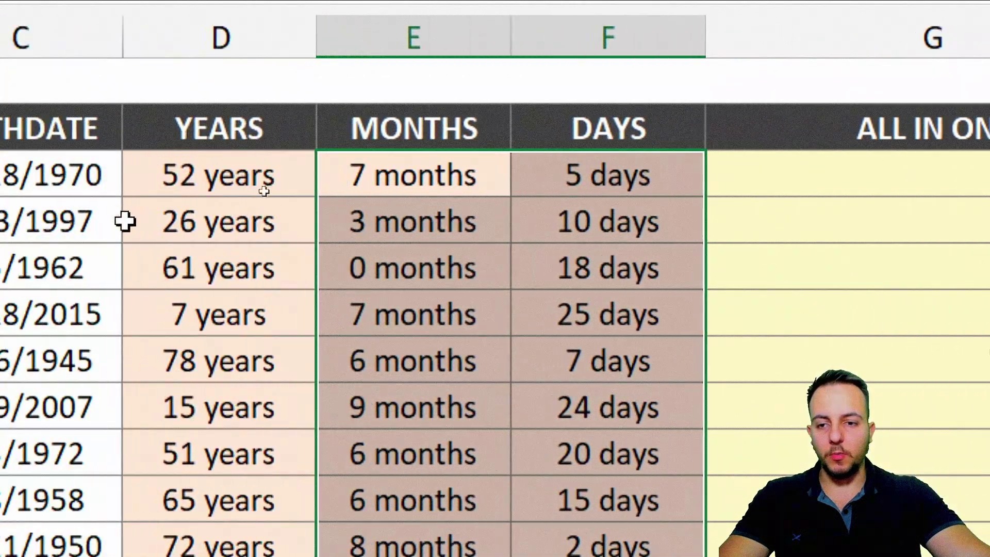
left_click(150, 304)
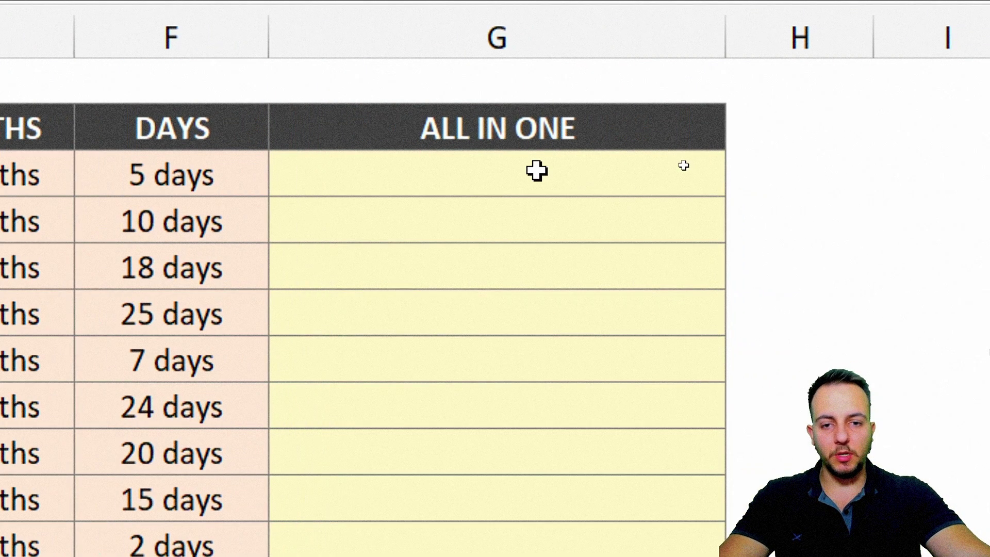
left_click(943, 178)
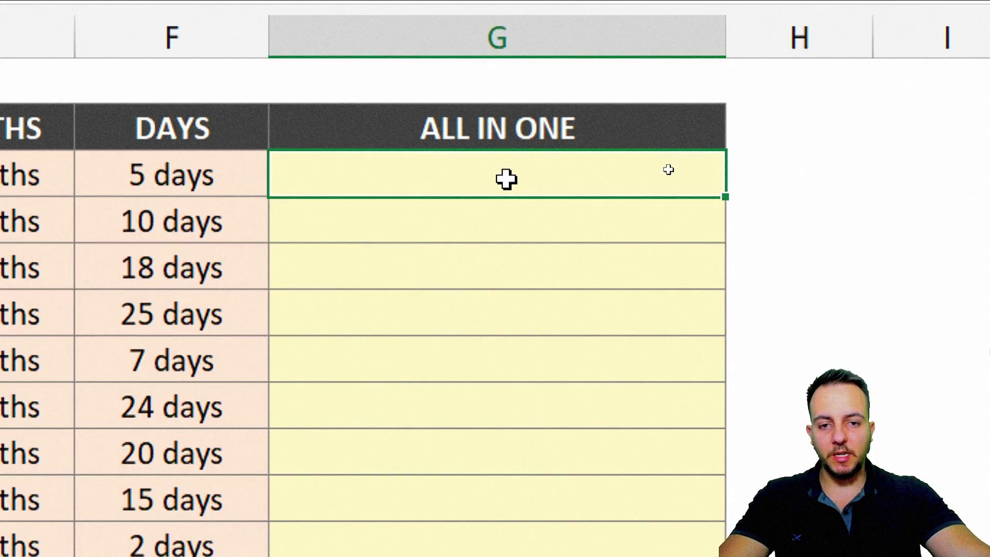
type("=")
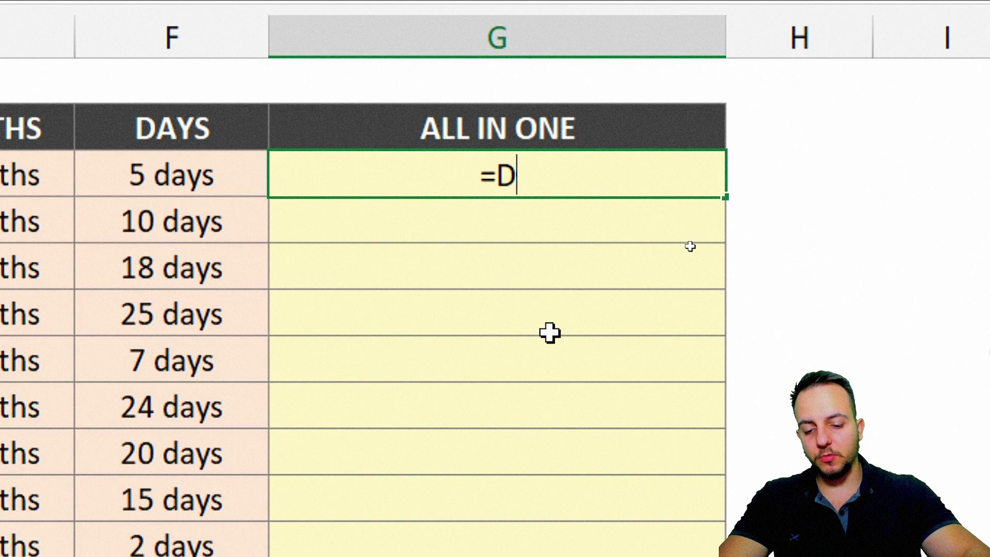
type("DATE")
key("Escape")
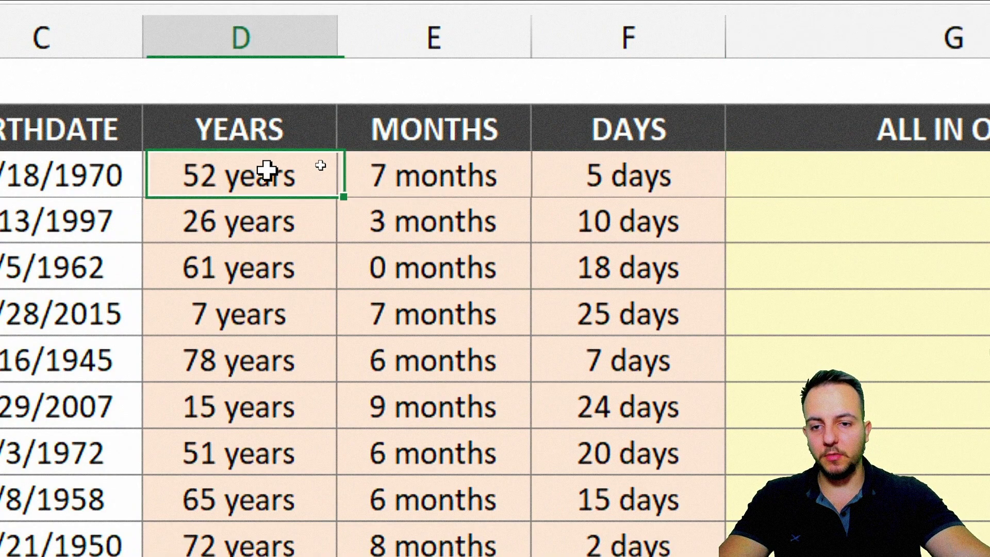
- Copy the complete formula text from D3 into cell G3 under ALL IN ONE, keeping its reference to C3
double_click(263, 172)
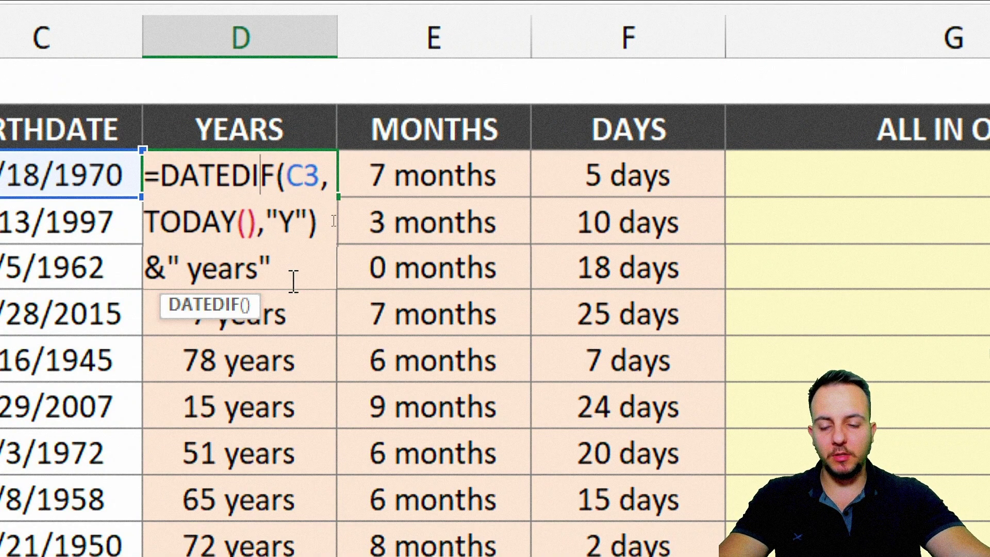
left_click_drag(294, 274, 145, 173)
key("ctrl+c")
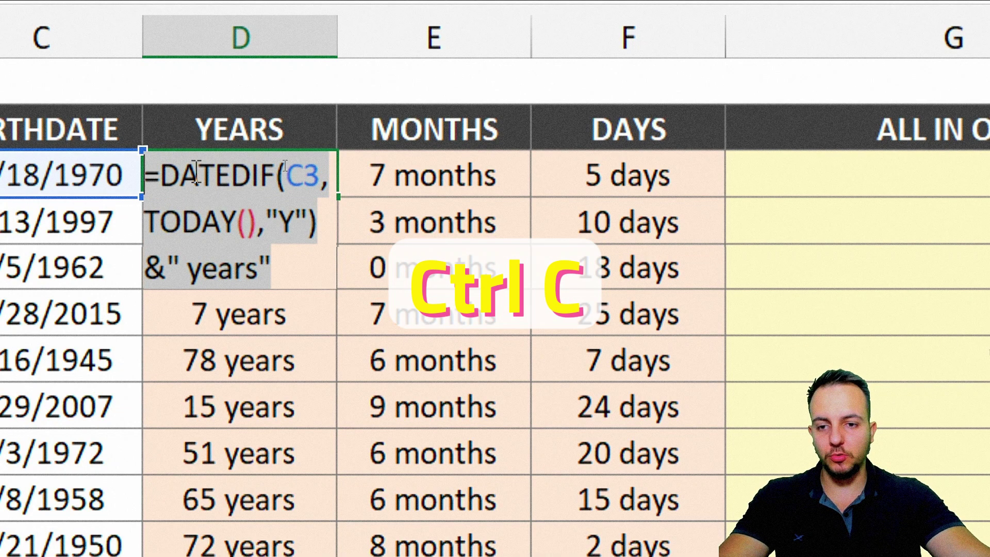
key("Escape")
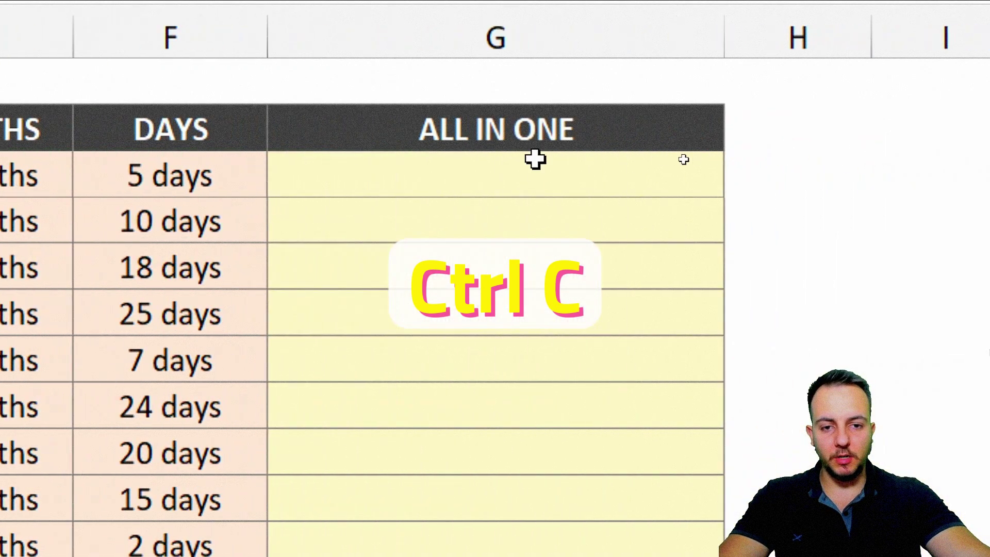
double_click(504, 166)
key("ctrl+v")
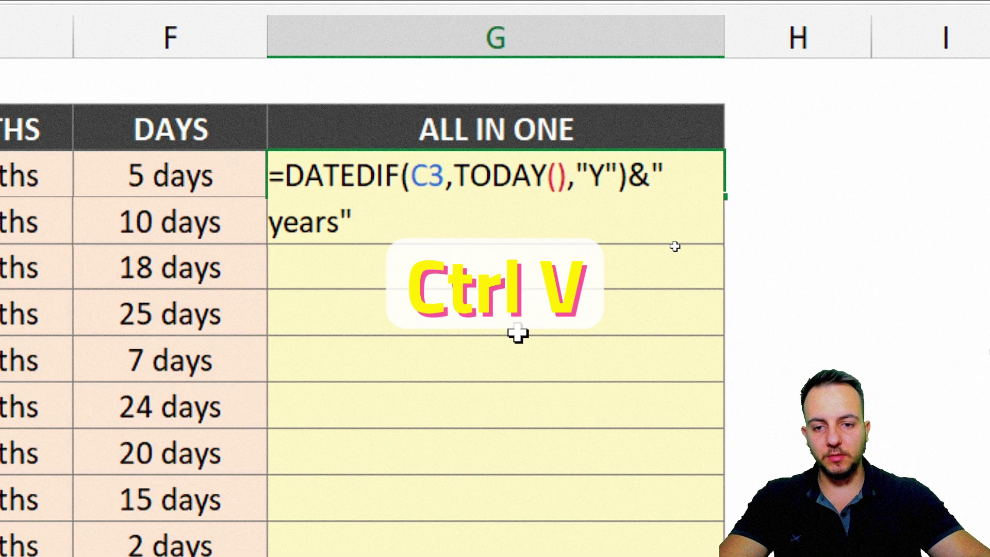
key("Return")
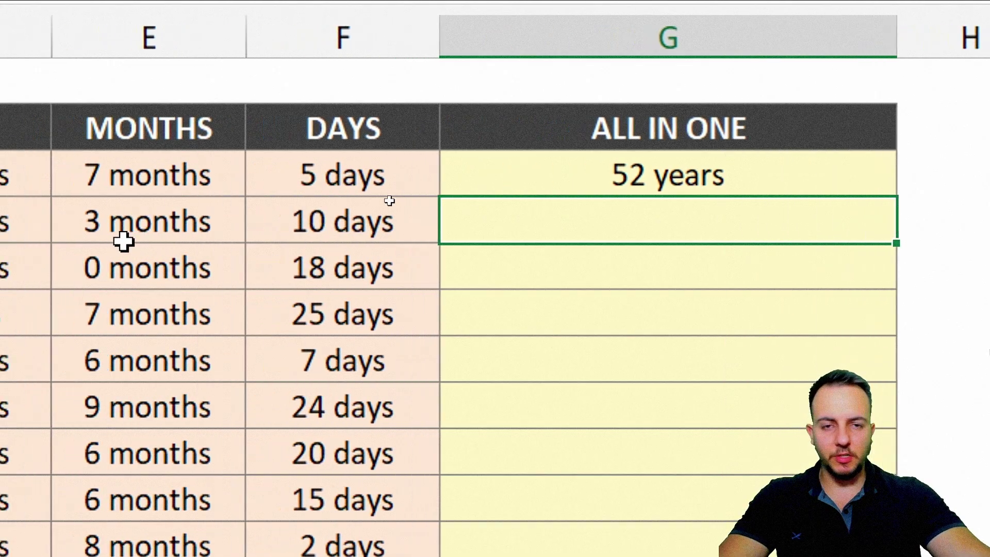
- Copy the months formula text from E3 without its equals sign and append it to the G3 formula with &
double_click(204, 174)
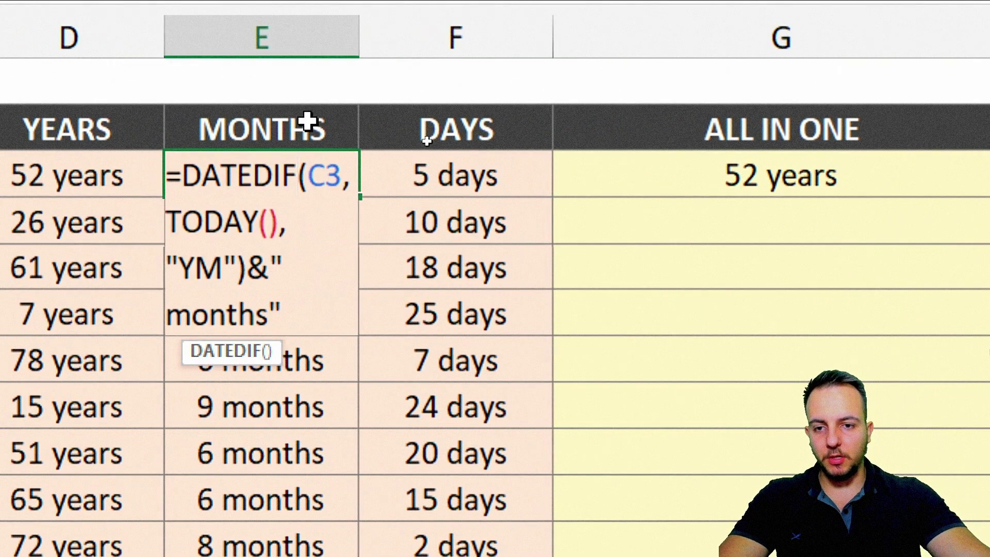
left_click_drag(281, 312, 192, 178)
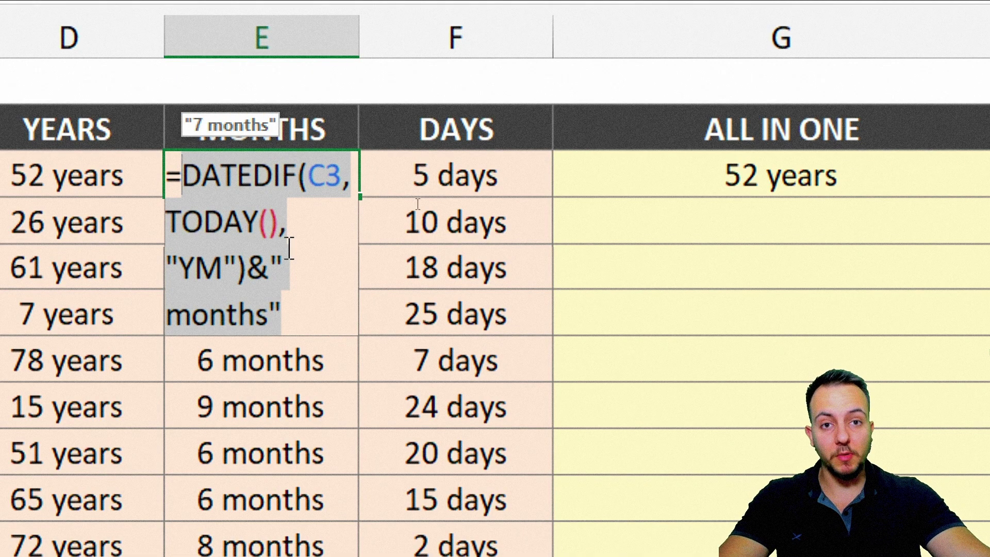
key("ctrl+c")
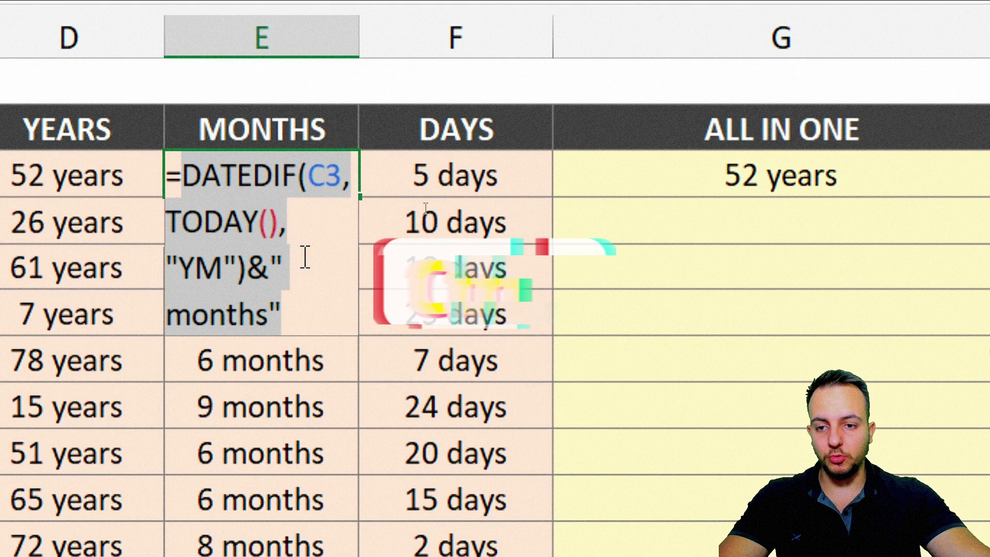
key("Escape")
scroll(331, 261, "right", 3)
double_click(538, 168)
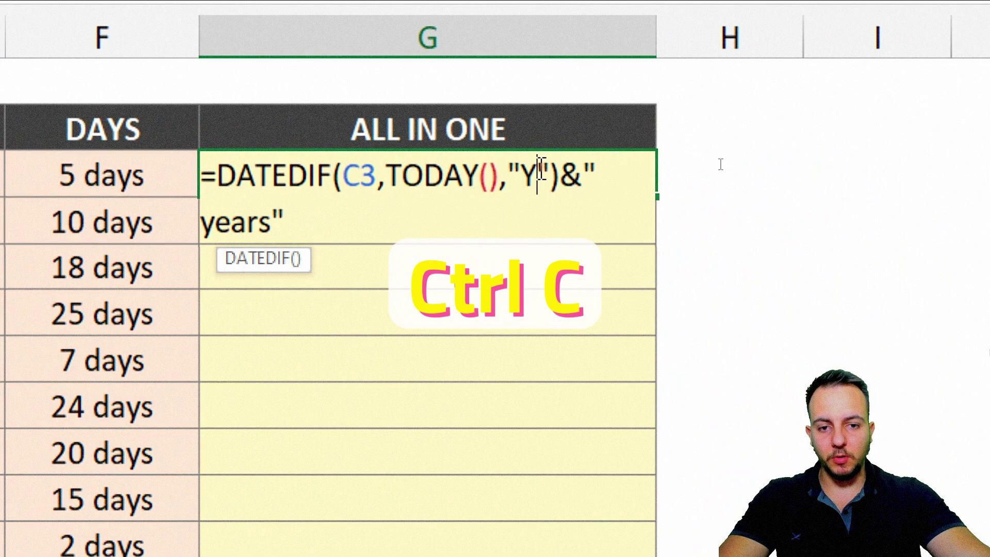
type("&")
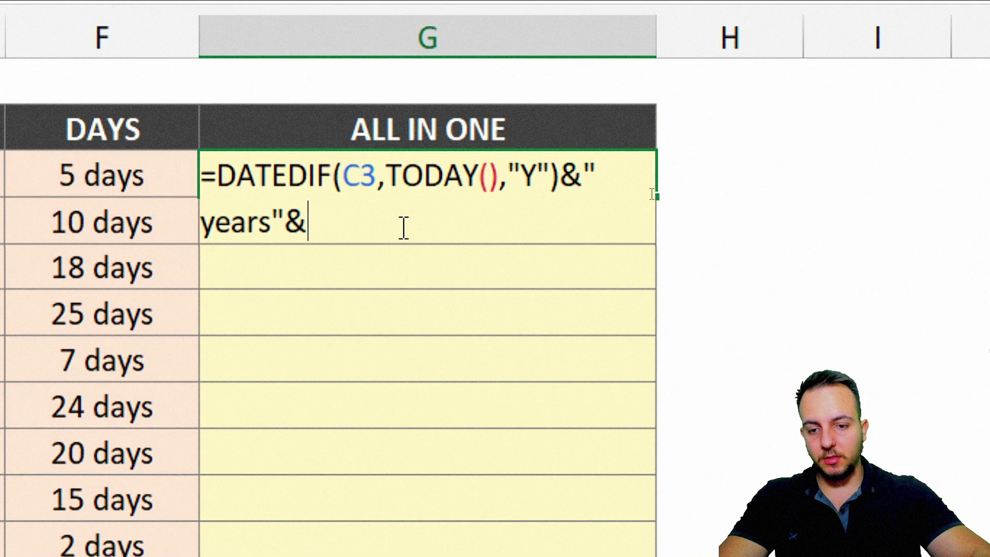
key("ctrl+v")
key("Return")
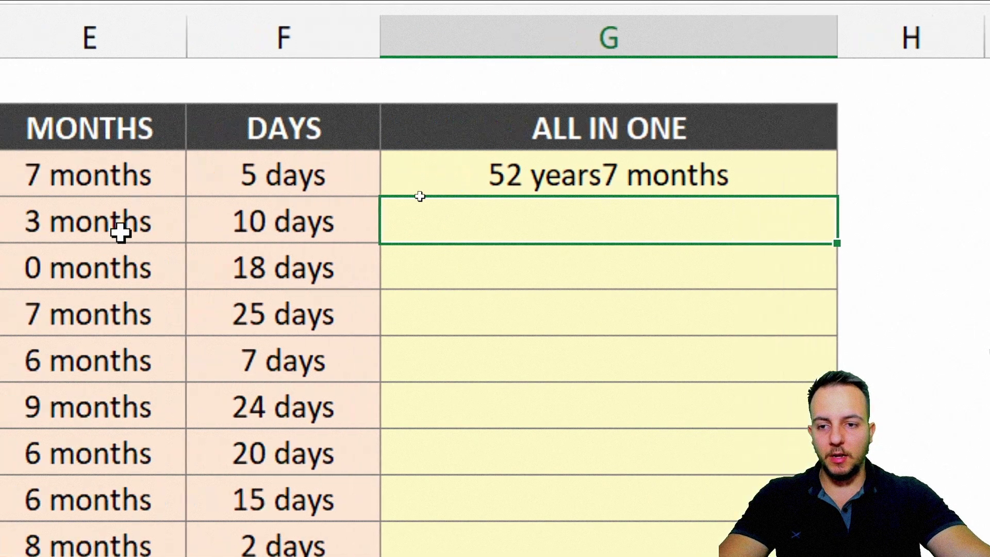
- Copy the days formula text from F3 without its equals sign and append it to the G3 formula with &
double_click(139, 174)
left_click_drag(298, 314, 207, 178)
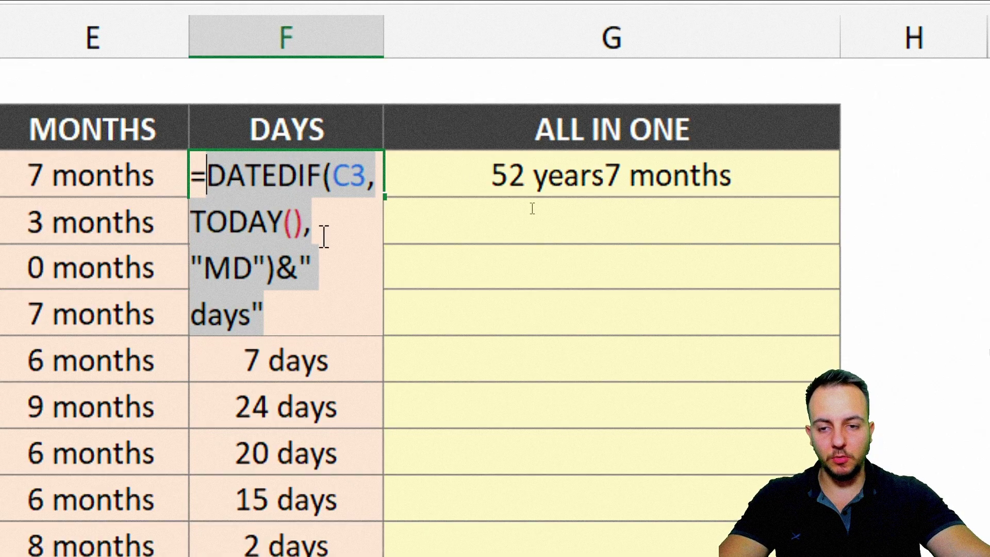
key("ctrl+c")
key("Escape")
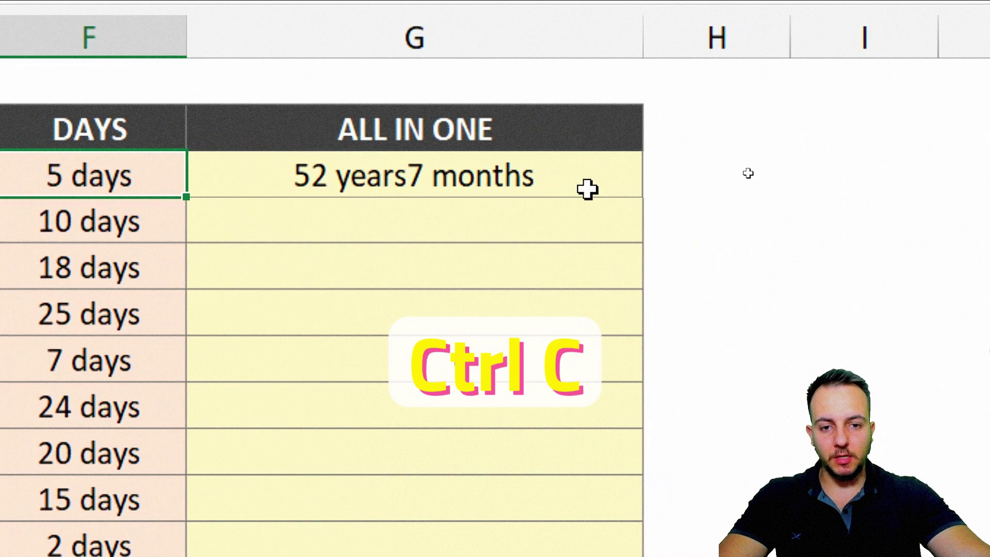
double_click(787, 188)
type("&")
key("ctrl+v")
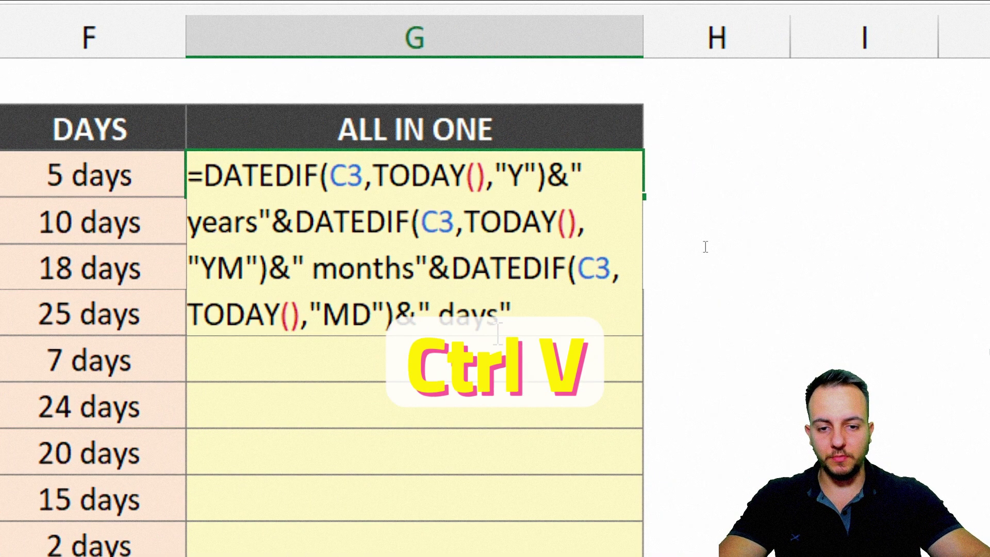
key("Return")
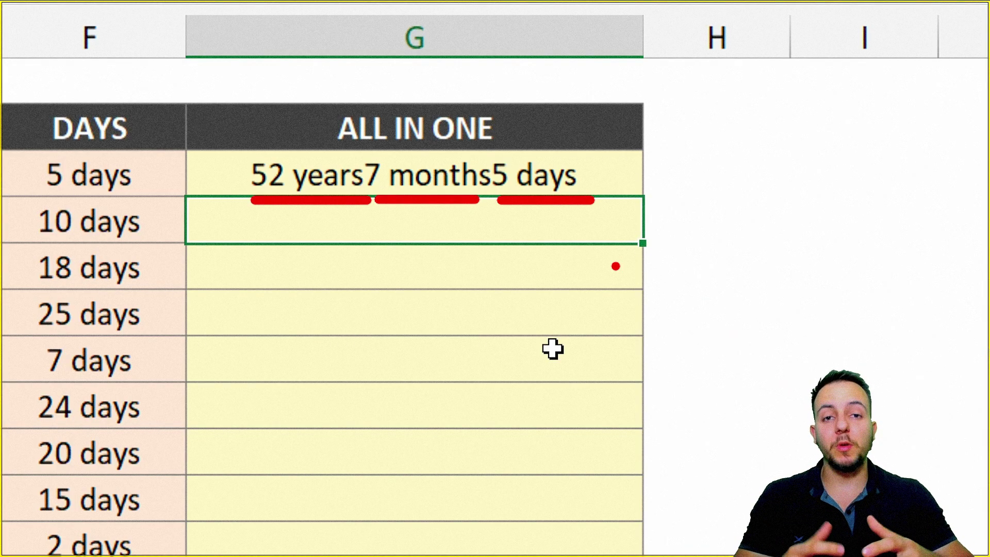
- Edit the G3 formula's text so a comma and space follow "years" and " and " follows "months"
double_click(380, 170)
left_click(259, 222)
type(",TODAY(),\"Y\")&\"")
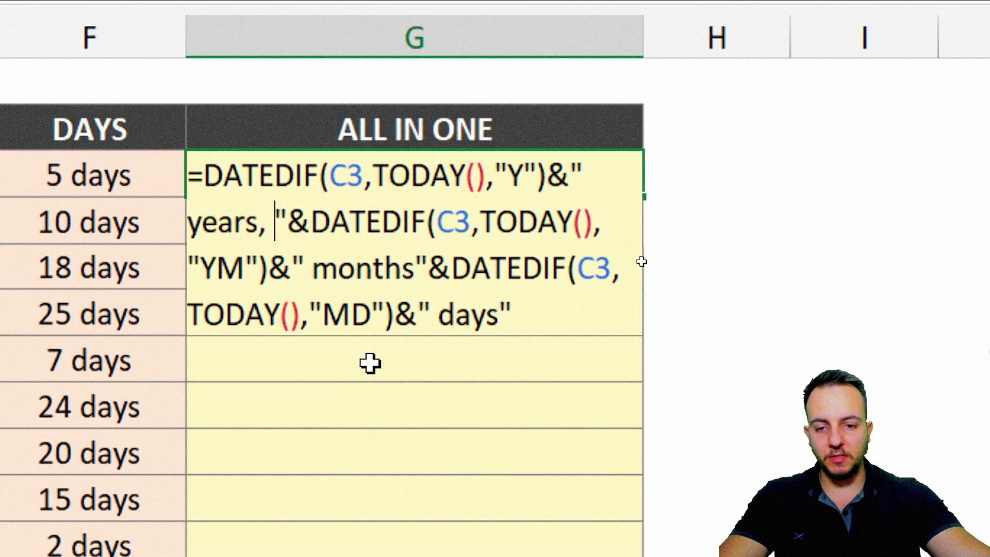
left_click(412, 269)
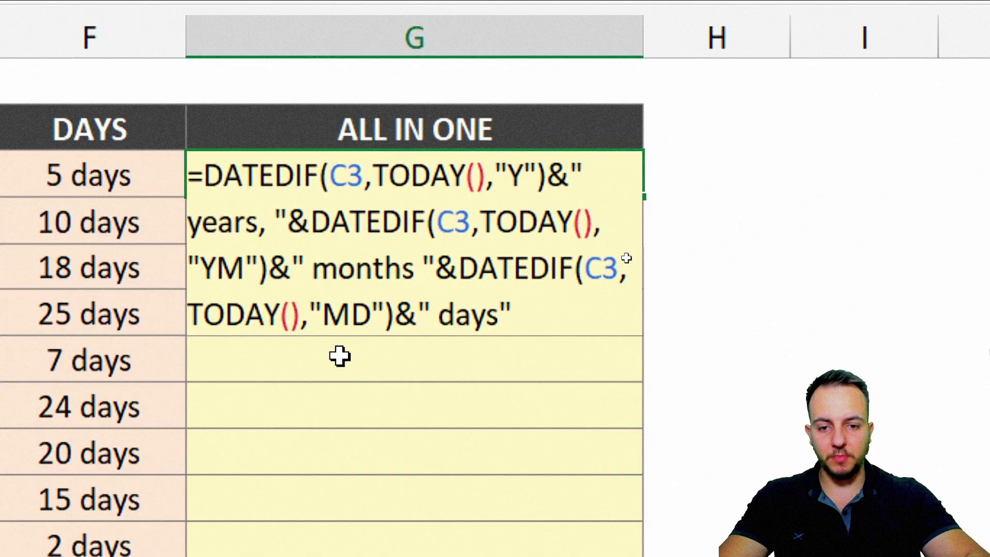
type("and")
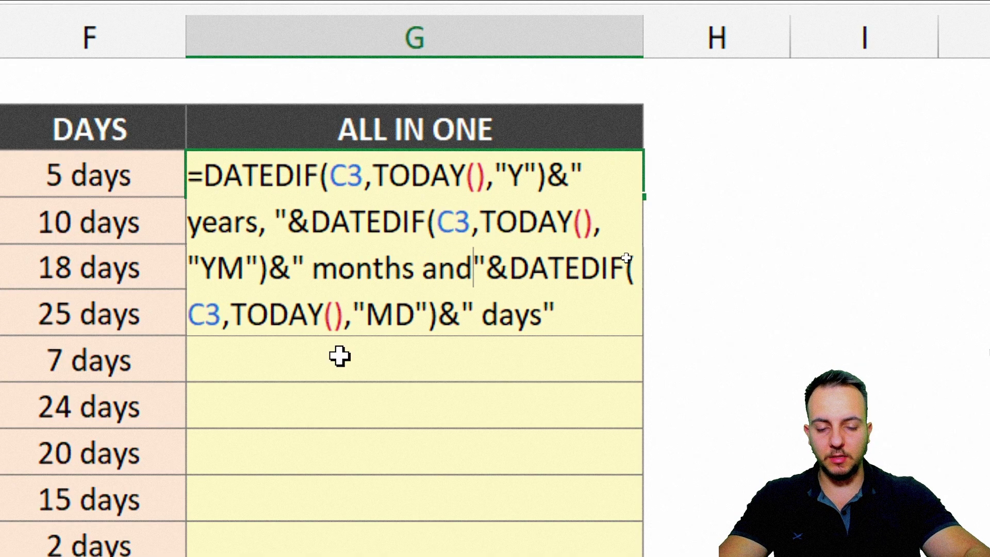
key("Return")
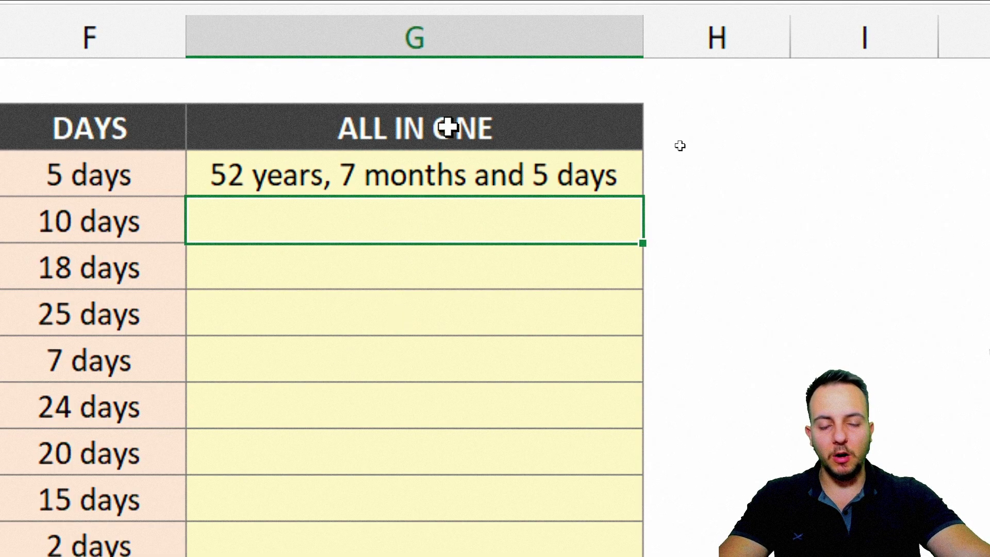
- Fill the combined age formula from G3 down the ALL IN ONE column to G15
left_click(614, 187)
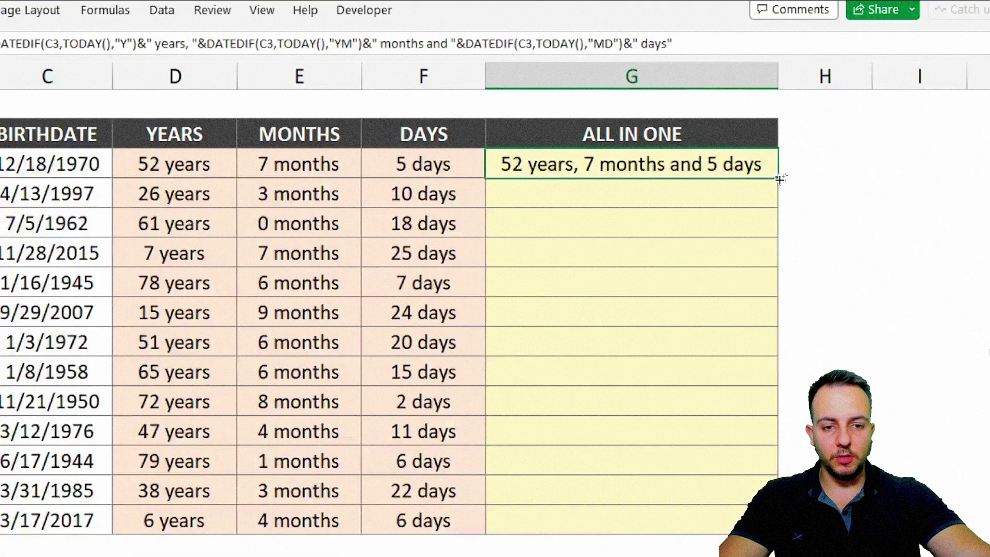
left_click_drag(647, 200, 635, 556)
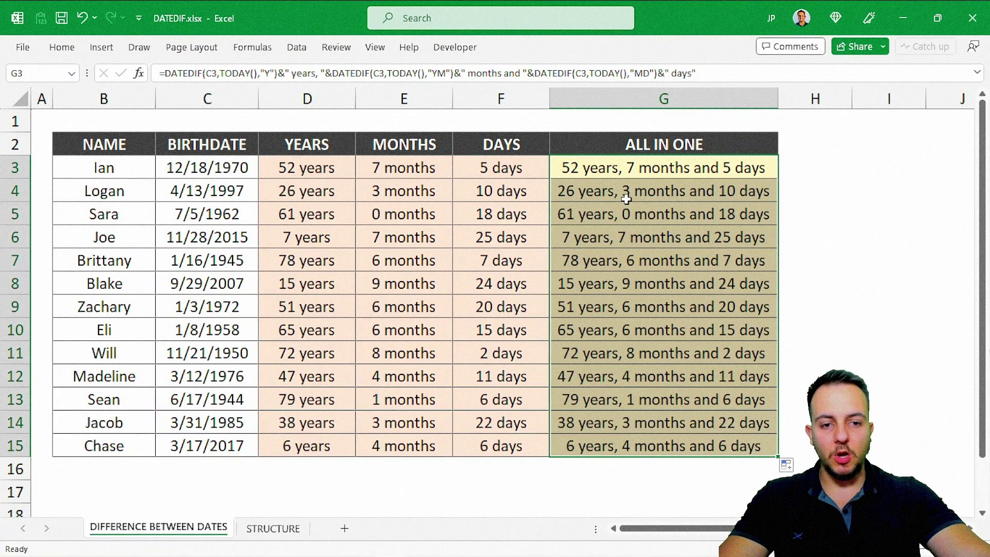
left_click(123, 146)
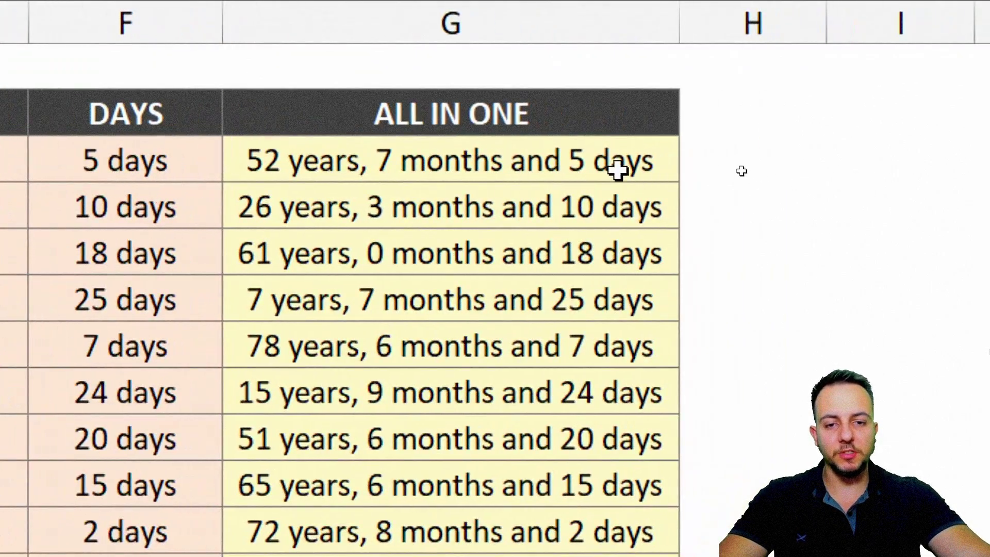
- Open the combined formula in G3 to examine its three DATEDIF parts
double_click(748, 170)
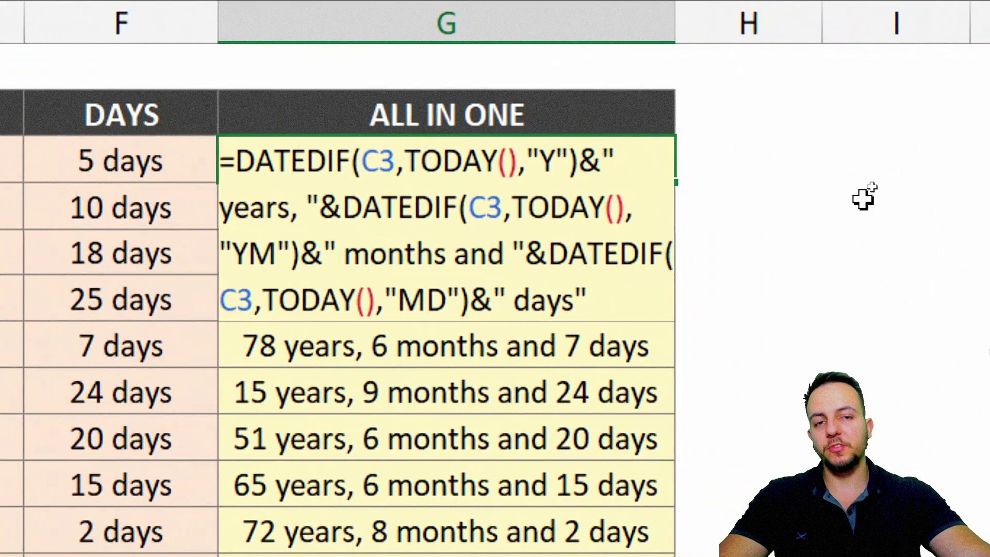